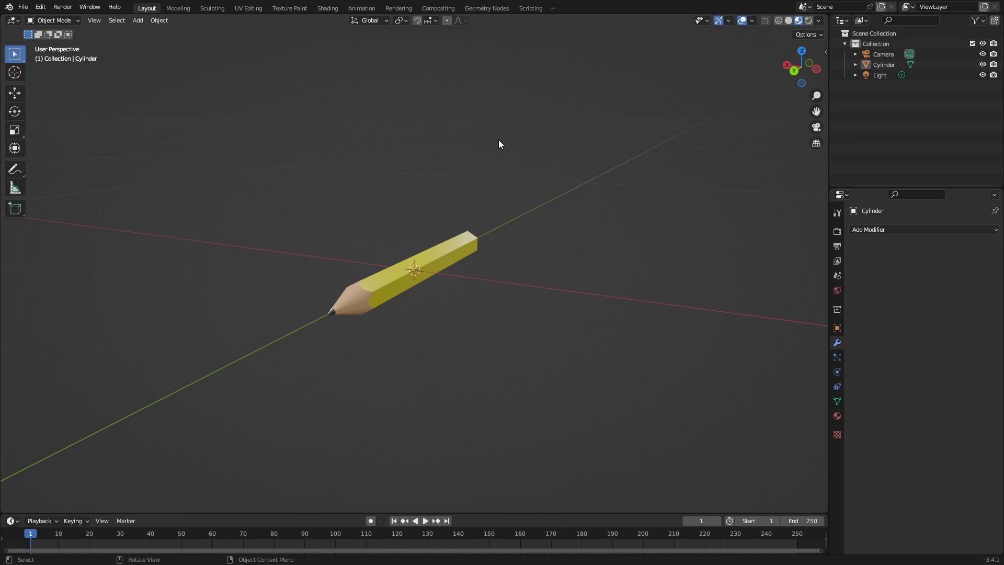
Examine the pencil model from several angles and distances.
{"action": "mouse_move", "coordinate": [498, 144]}
{"action": "middle_mouse_down"}
{"action": "mouse_move", "coordinate": [528, 141]}
{"action": "mouse_move", "coordinate": [409, 143]}
{"action": "mouse_move", "coordinate": [492, 137]}
{"action": "mouse_move", "coordinate": [394, 191]}
{"action": "middle_mouse_up"}
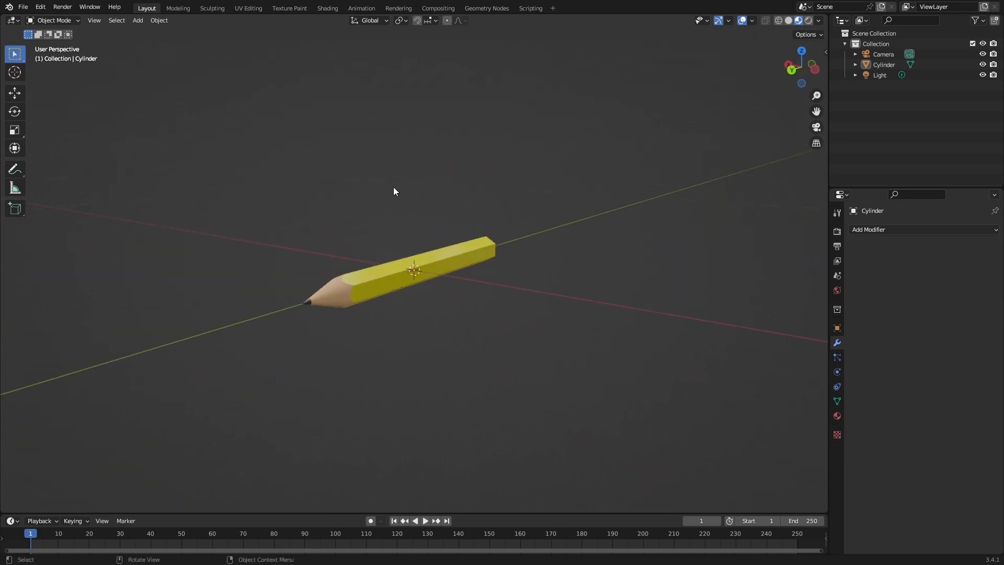
{"action": "scroll", "coordinate": [394, 199], "scroll_direction": "up", "scroll_amount": 5}
{"action": "scroll", "coordinate": [363, 210], "scroll_direction": "down", "scroll_amount": 5}
{"action": "scroll", "coordinate": [361, 220], "scroll_direction": "up", "scroll_amount": 2}
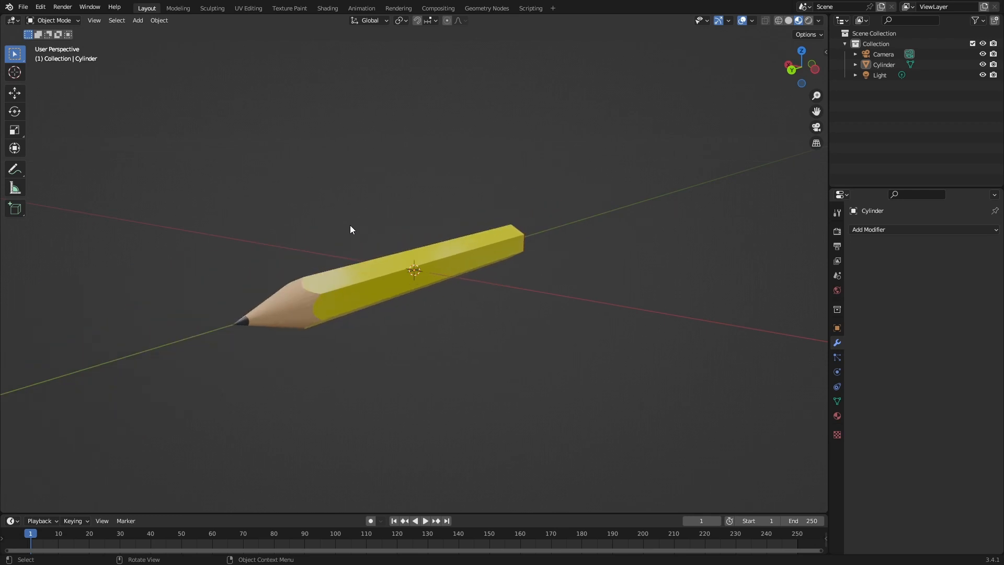
{"action": "scroll", "coordinate": [345, 229], "scroll_direction": "up", "scroll_amount": 2}
{"action": "mouse_move", "coordinate": [339, 247]}
{"action": "middle_mouse_down"}
{"action": "mouse_move", "coordinate": [442, 234]}
{"action": "mouse_move", "coordinate": [408, 260]}
{"action": "mouse_move", "coordinate": [380, 244]}
{"action": "mouse_move", "coordinate": [404, 244]}
{"action": "mouse_move", "coordinate": [390, 233]}
{"action": "mouse_move", "coordinate": [407, 234]}
{"action": "mouse_move", "coordinate": [370, 227]}
{"action": "mouse_move", "coordinate": [356, 235]}
{"action": "mouse_move", "coordinate": [377, 271]}
{"action": "middle_mouse_up"}
{"action": "scroll", "coordinate": [388, 281], "scroll_direction": "down", "scroll_amount": 7}
{"action": "scroll", "coordinate": [377, 271], "scroll_direction": "up", "scroll_amount": 5}
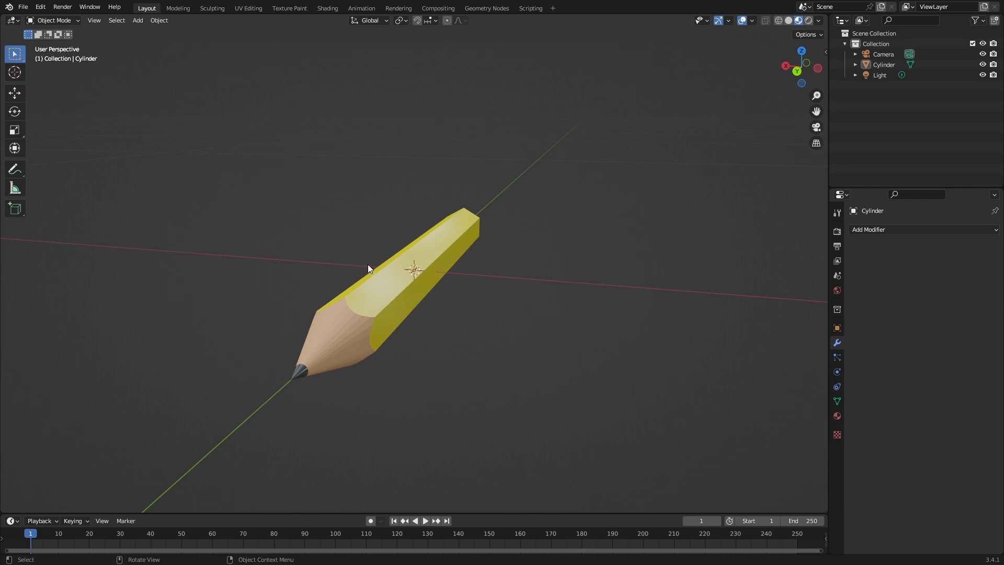
{"action": "scroll", "coordinate": [475, 280], "scroll_direction": "down", "scroll_amount": 2}
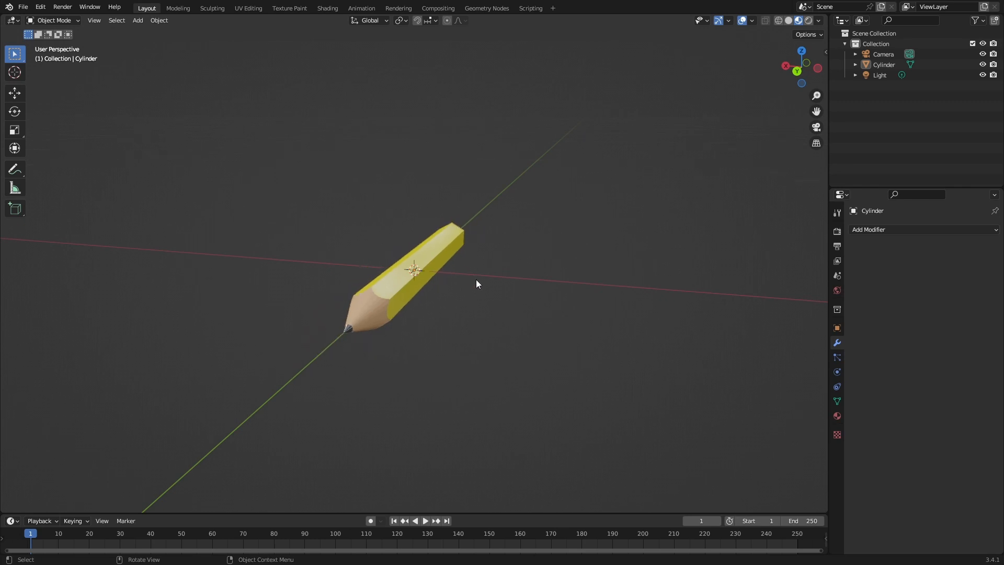
Preview the pencil in Wireframe and Material Preview shading, and set the viewport shading to Rendered.
{"action": "left_click", "coordinate": [808, 21]}
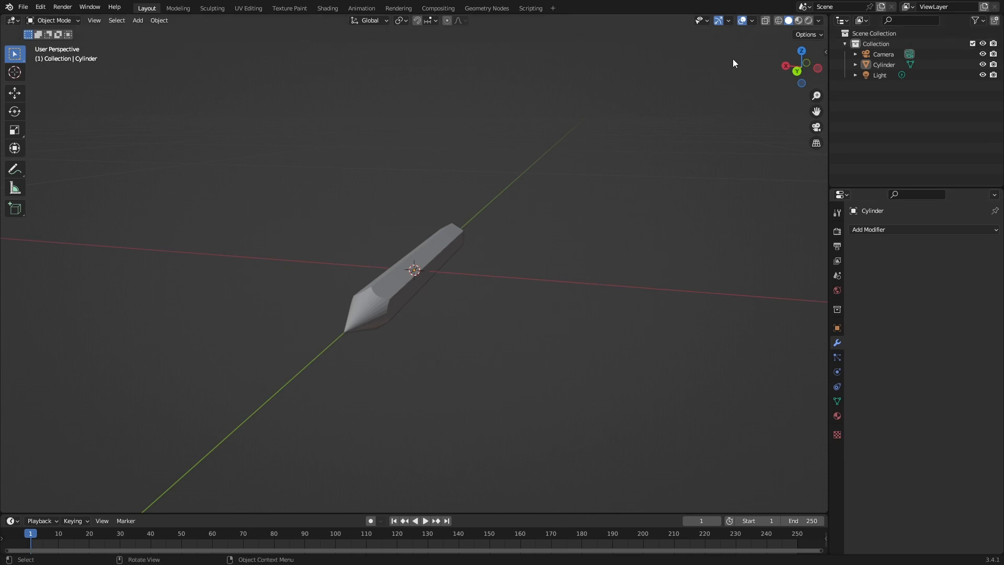
{"action": "left_click", "coordinate": [779, 20]}
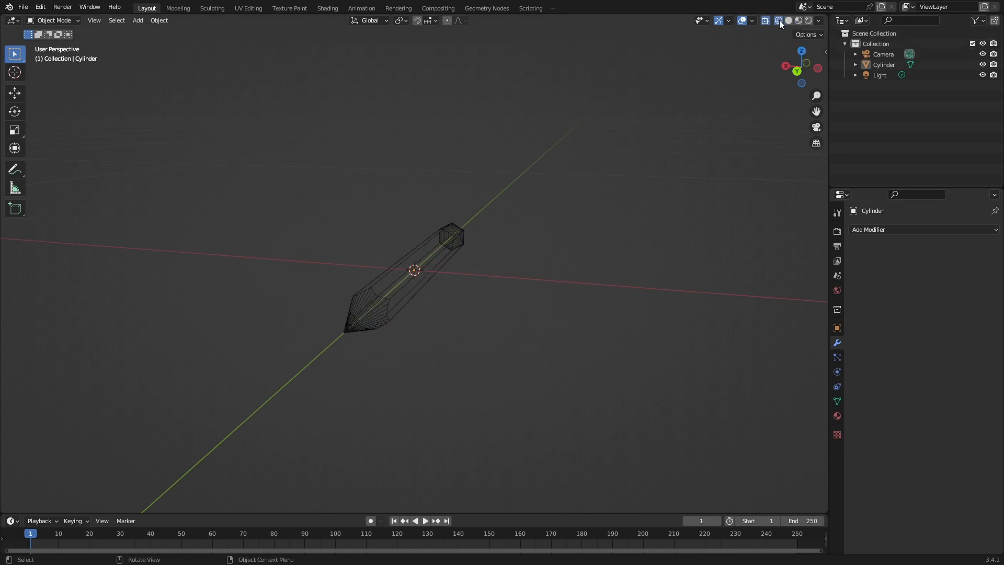
{"action": "left_click", "coordinate": [799, 20]}
{"action": "left_click", "coordinate": [808, 20]}
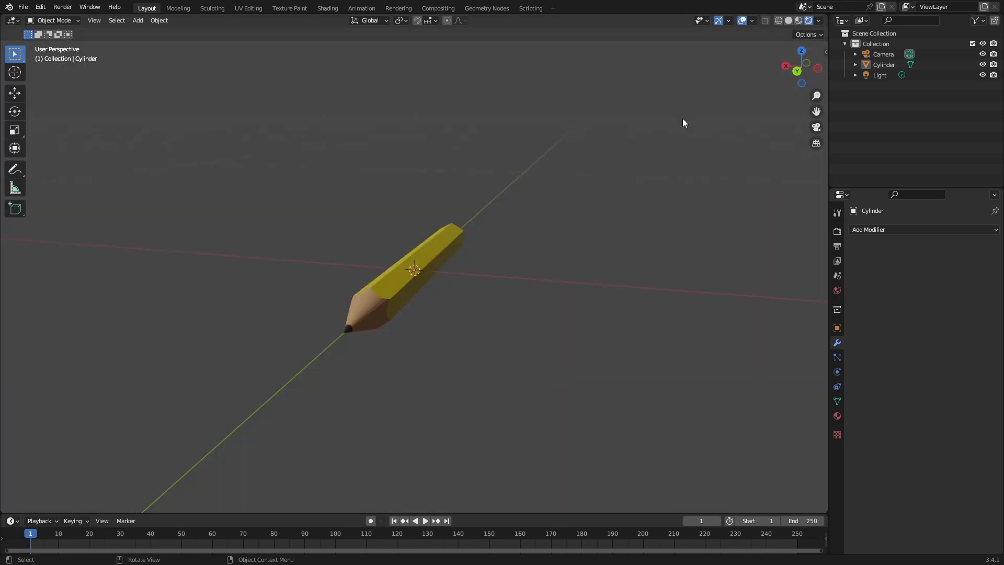
{"action": "scroll", "coordinate": [560, 240], "scroll_direction": "down", "scroll_amount": 4}
{"action": "scroll", "coordinate": [580, 238], "scroll_direction": "up", "scroll_amount": 7}
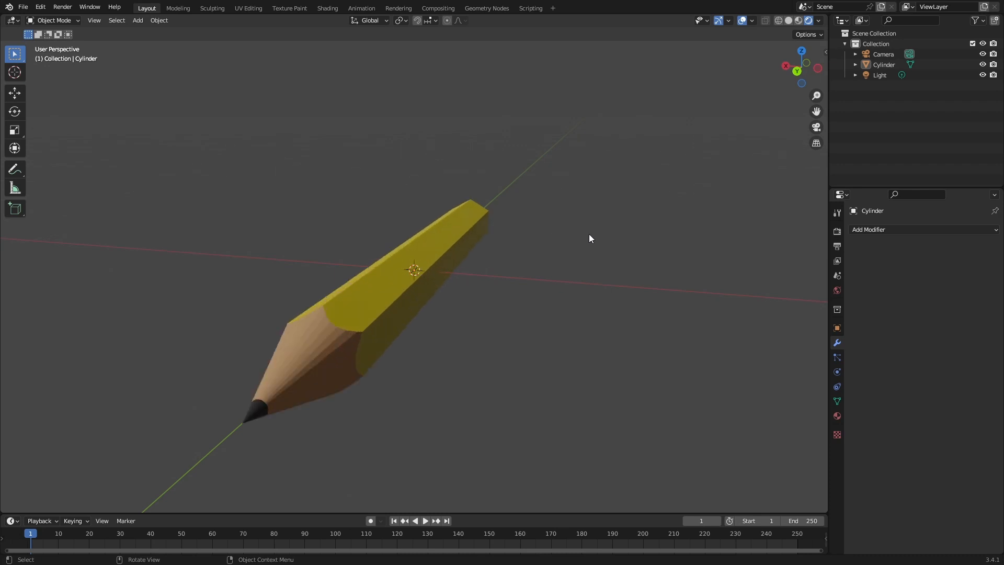
{"action": "scroll", "coordinate": [582, 236], "scroll_direction": "down", "scroll_amount": 1}
{"action": "mouse_move", "coordinate": [581, 235]}
{"action": "middle_mouse_down"}
{"action": "mouse_move", "coordinate": [576, 216]}
{"action": "mouse_move", "coordinate": [528, 235]}
{"action": "middle_mouse_up"}
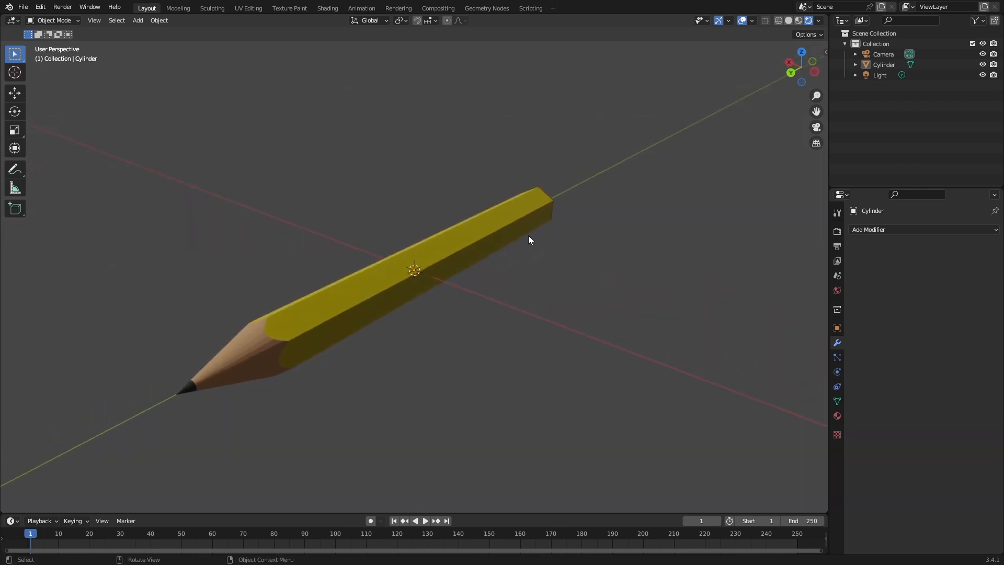
Compare the pencil in Wireframe, Material Preview and Solid shading, and return the viewport to Rendered.
{"action": "key", "text": "z"}
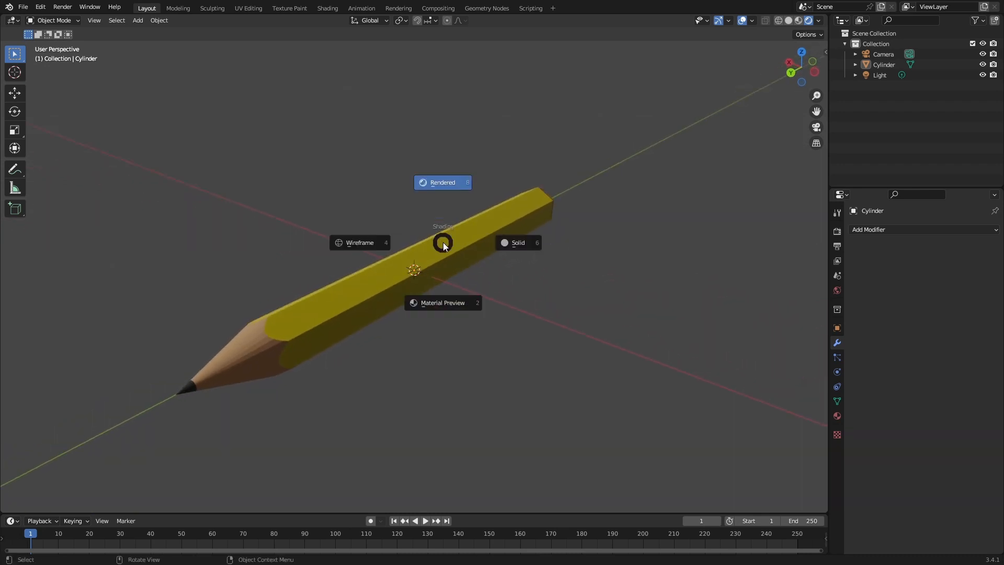
{"action": "left_click", "coordinate": [270, 244]}
{"action": "key", "text": "z"}
{"action": "left_click", "coordinate": [209, 451]}
{"action": "key", "text": "z"}
{"action": "left_click", "coordinate": [403, 344]}
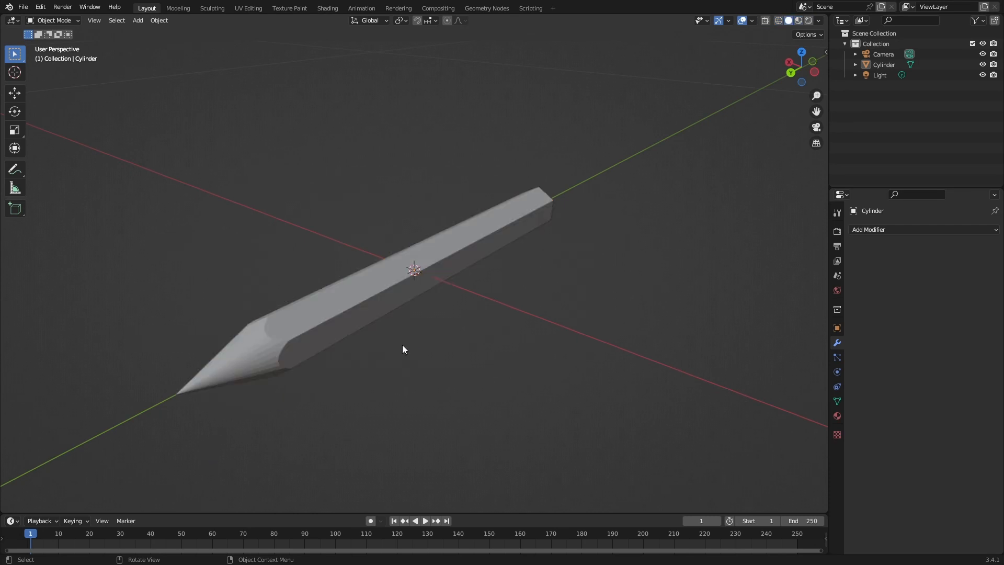
{"action": "key", "text": "z"}
{"action": "left_click", "coordinate": [393, 147]}
{"action": "scroll", "coordinate": [469, 274], "scroll_direction": "down", "scroll_amount": 3}
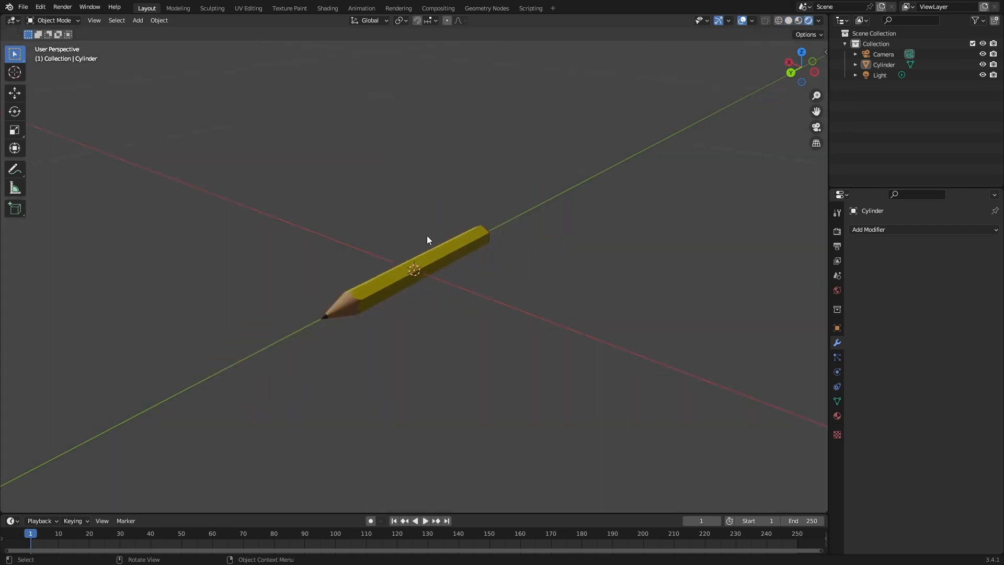
{"action": "scroll", "coordinate": [476, 229], "scroll_direction": "up", "scroll_amount": 5}
{"action": "scroll", "coordinate": [456, 222], "scroll_direction": "down", "scroll_amount": 5}
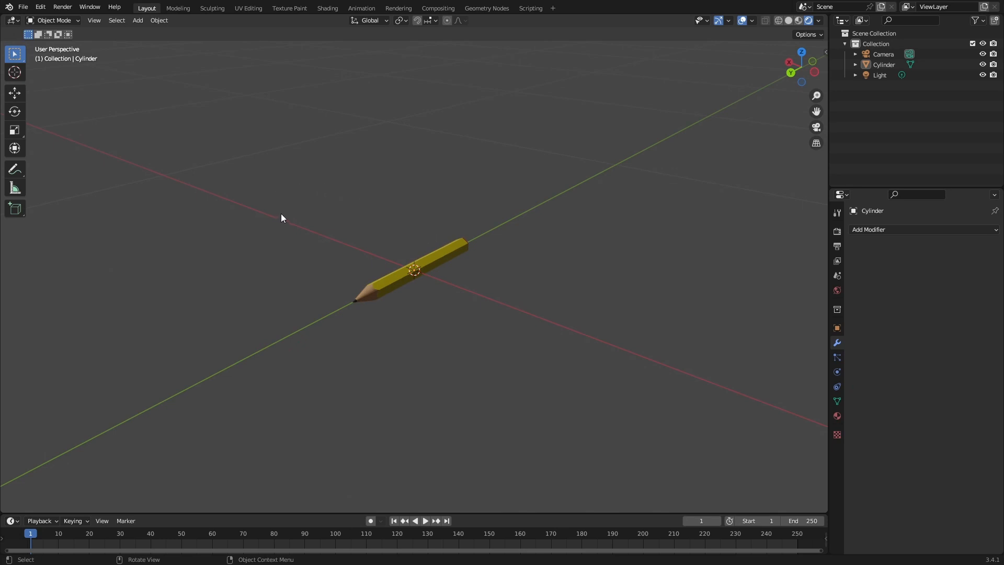
Add a 2 m plane mesh at the world origin, beneath the pencil.
{"action": "left_click", "coordinate": [392, 273]}
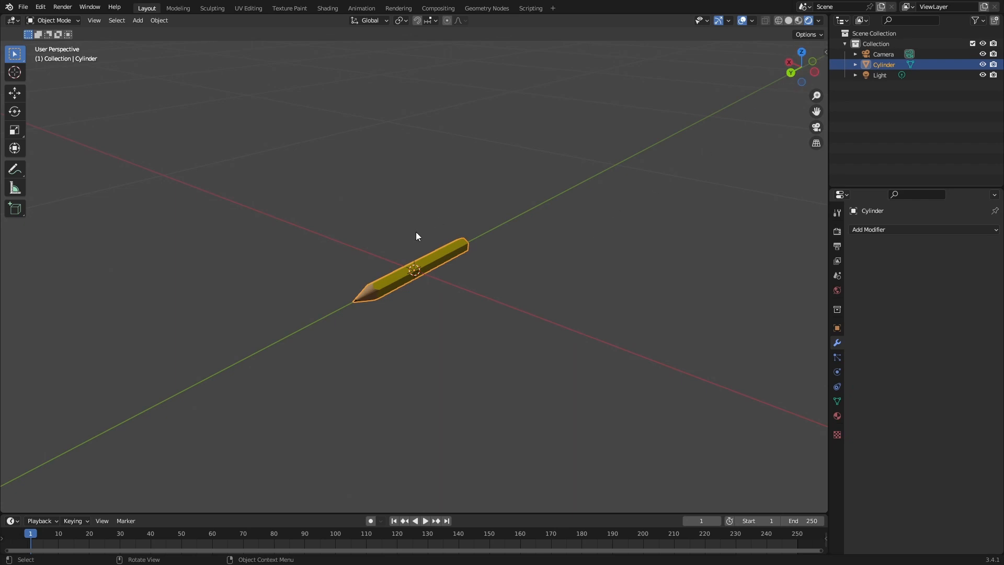
{"action": "key", "text": "shift+a"}
{"action": "left_click", "coordinate": [138, 19]}
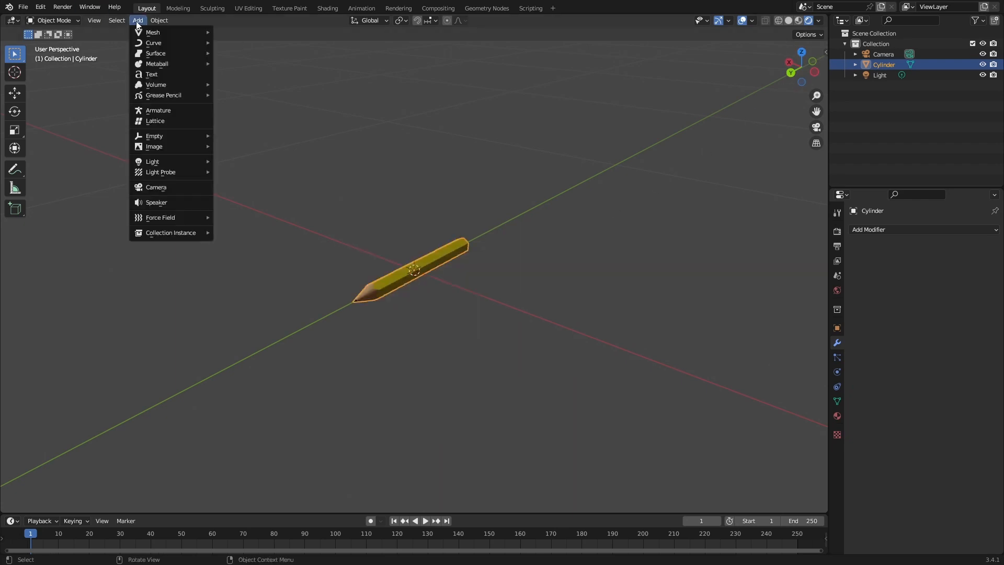
{"action": "key", "text": "shift+a"}
{"action": "mouse_move", "coordinate": [402, 220]}
{"action": "left_click", "coordinate": [451, 219]}
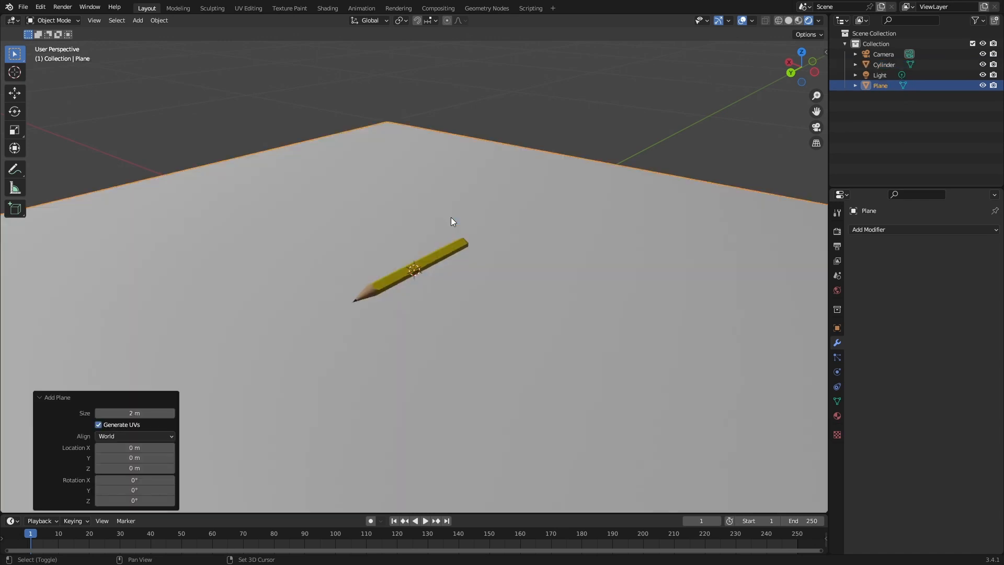
Scale the plane uniformly by a factor of 5.
{"action": "scroll", "coordinate": [457, 218], "scroll_direction": "down", "scroll_amount": 5}
{"action": "type", "text": "s"}
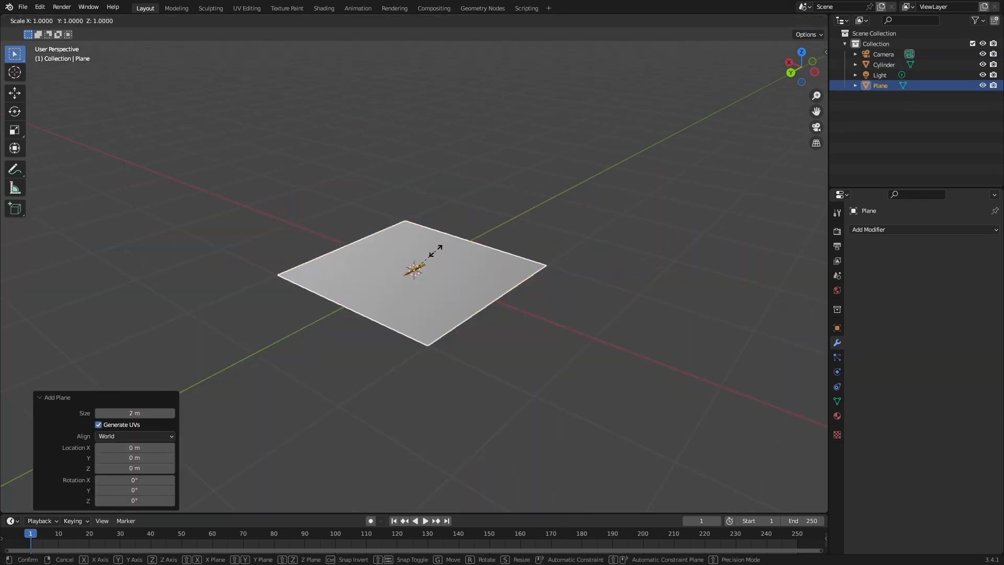
{"action": "type", "text": "5"}
{"action": "key", "text": "Return"}
{"action": "scroll", "coordinate": [444, 258], "scroll_direction": "up", "scroll_amount": 6}
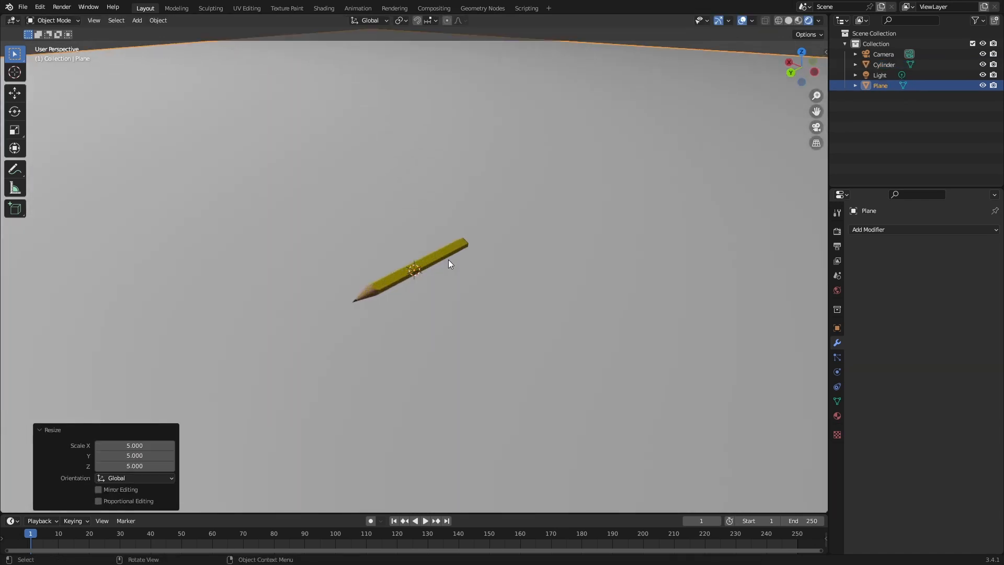
Raise the pencil about 0.015 m along the Z axis in the back orthographic view.
{"action": "left_click", "coordinate": [415, 268]}
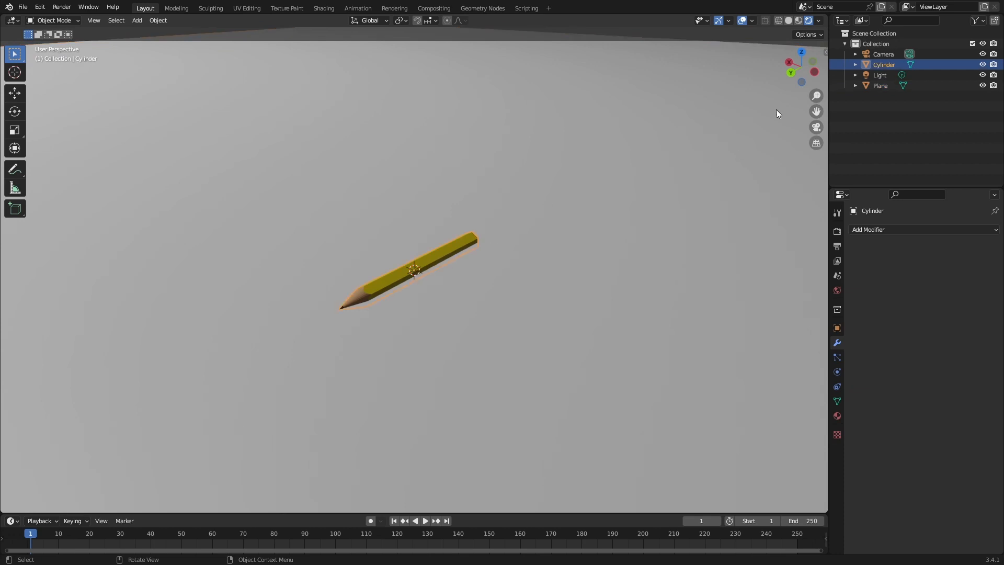
{"action": "left_click", "coordinate": [793, 74]}
{"action": "scroll", "coordinate": [566, 238], "scroll_direction": "up", "scroll_amount": 8}
{"action": "scroll", "coordinate": [570, 234], "scroll_direction": "down", "scroll_amount": 6}
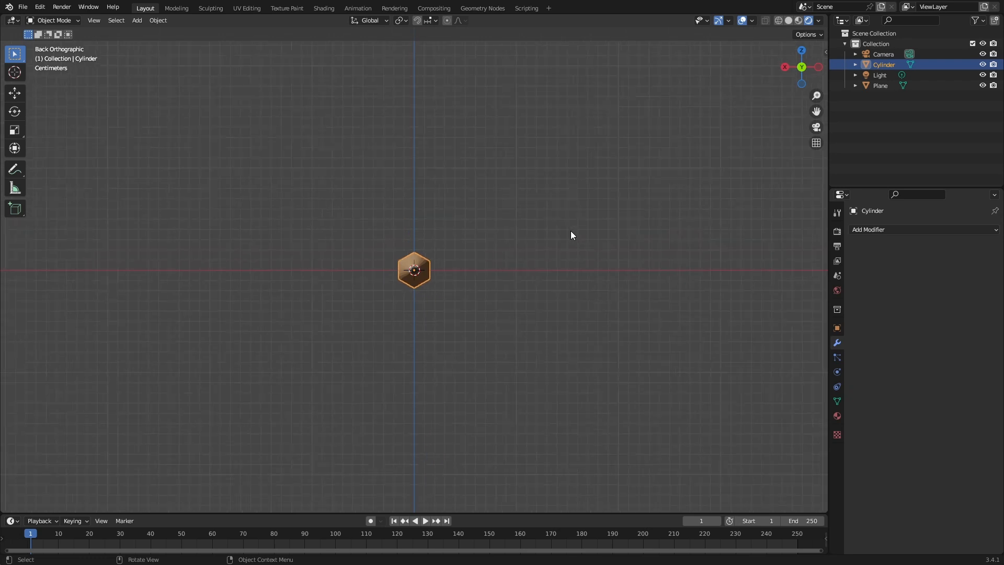
{"action": "scroll", "coordinate": [570, 231], "scroll_direction": "up", "scroll_amount": 1}
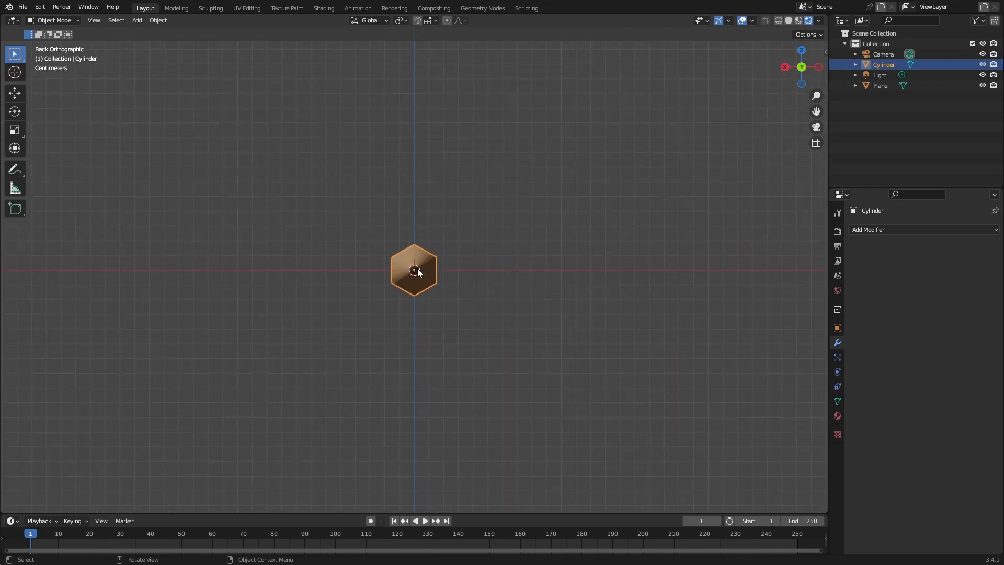
{"action": "key", "text": "t"}
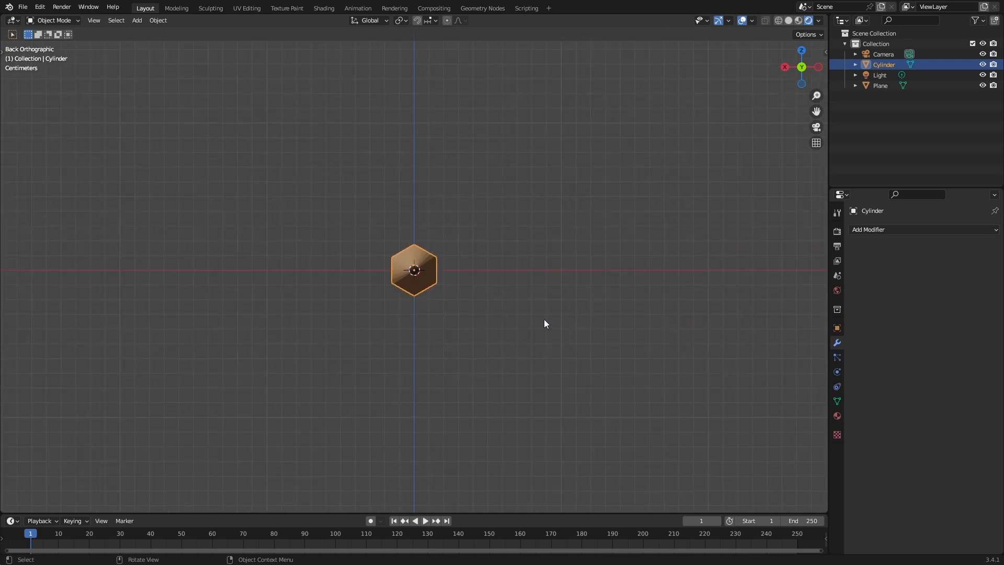
{"action": "key", "text": "g"}
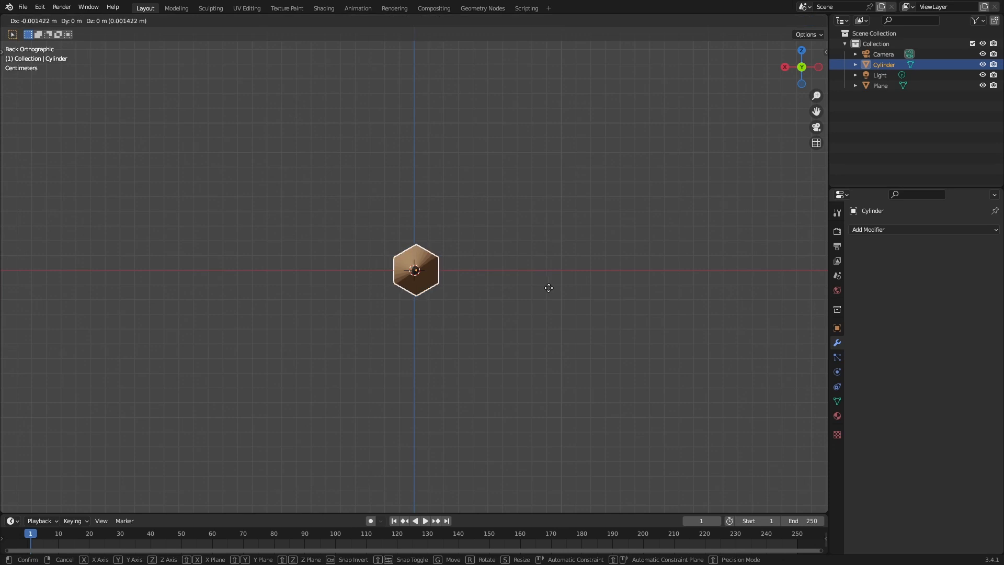
{"action": "key", "text": "z"}
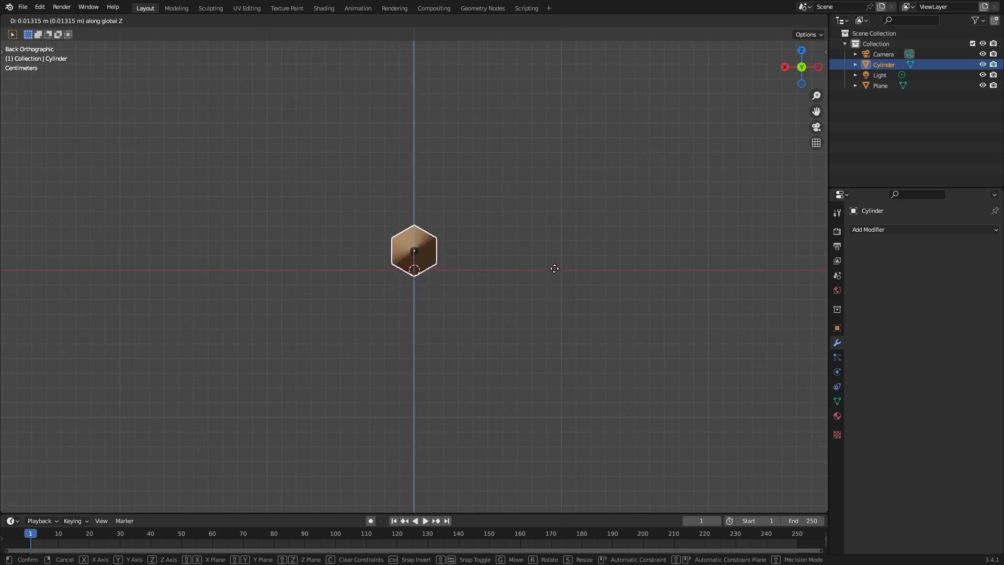
{"action": "left_click", "coordinate": [555, 267]}
Rotate the pencil about 29° around its length in the back view so a flat side faces the plane.
{"action": "key", "text": "r"}
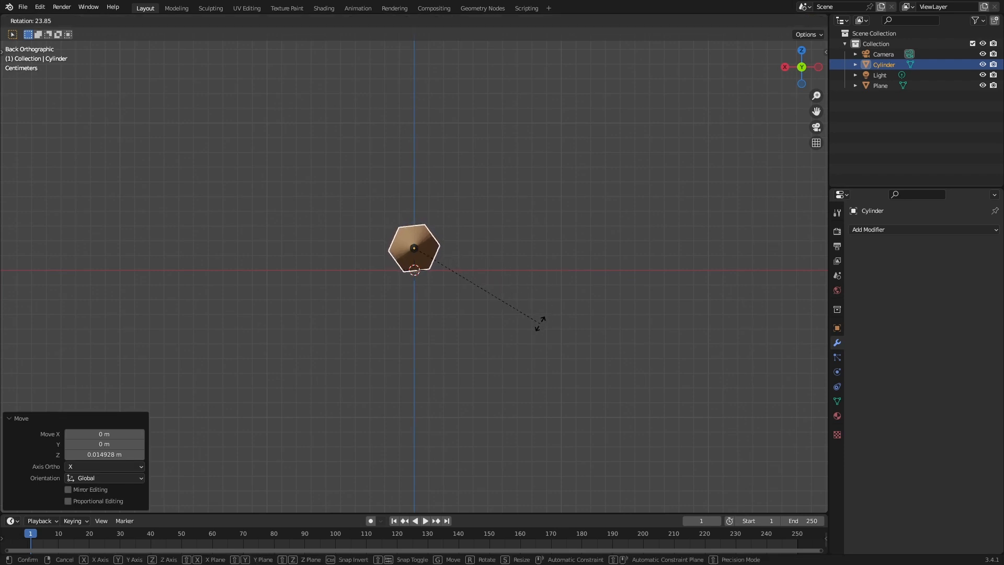
{"action": "left_click", "coordinate": [532, 334]}
{"action": "mouse_move", "coordinate": [683, 98]}
{"action": "middle_mouse_down"}
{"action": "mouse_move", "coordinate": [625, 127]}
{"action": "mouse_move", "coordinate": [590, 179]}
{"action": "mouse_move", "coordinate": [493, 206]}
{"action": "mouse_move", "coordinate": [622, 259]}
{"action": "middle_mouse_up"}
{"action": "left_click", "coordinate": [809, 74]}
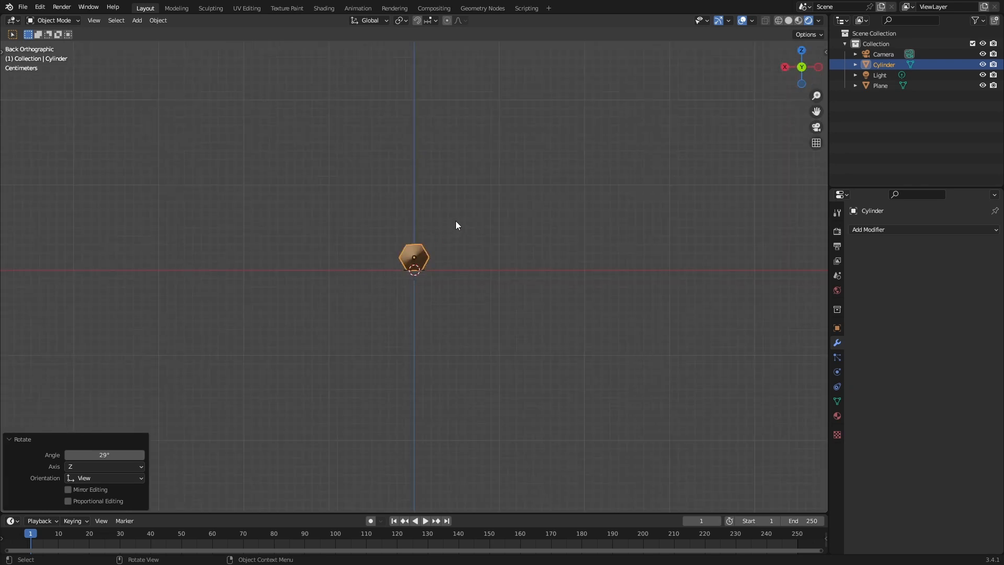
{"action": "mouse_move", "coordinate": [463, 224]}
{"action": "middle_mouse_down"}
{"action": "mouse_move", "coordinate": [440, 242]}
{"action": "mouse_move", "coordinate": [358, 233]}
{"action": "mouse_move", "coordinate": [406, 254]}
{"action": "mouse_move", "coordinate": [412, 244]}
{"action": "mouse_move", "coordinate": [329, 292]}
{"action": "mouse_move", "coordinate": [209, 265]}
{"action": "mouse_move", "coordinate": [284, 249]}
{"action": "mouse_move", "coordinate": [379, 249]}
{"action": "mouse_move", "coordinate": [388, 262]}
{"action": "mouse_move", "coordinate": [344, 265]}
{"action": "middle_mouse_up"}
{"action": "scroll", "coordinate": [344, 265], "scroll_direction": "up", "scroll_amount": 12}
{"action": "scroll", "coordinate": [501, 303], "scroll_direction": "down", "scroll_amount": 15}
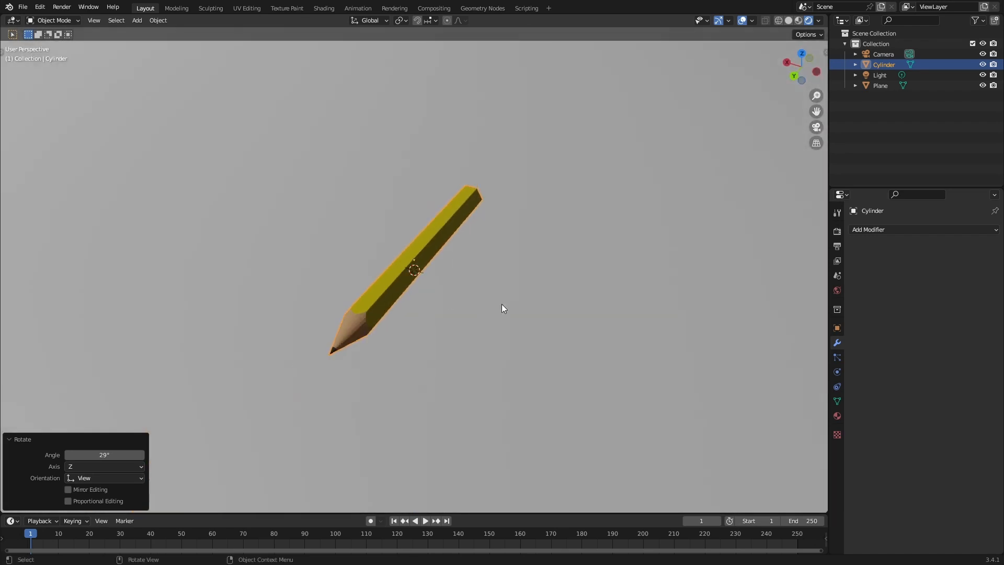
{"action": "scroll", "coordinate": [491, 298], "scroll_direction": "up", "scroll_amount": 8}
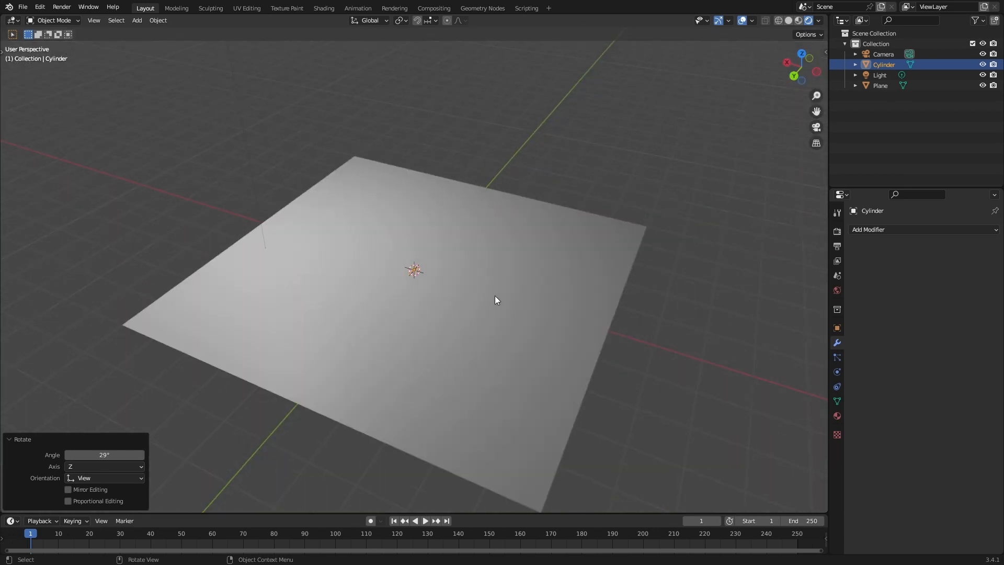
Give the plane a new material with a bright blue base color.
{"action": "mouse_move", "coordinate": [494, 160]}
{"action": "middle_mouse_down"}
{"action": "mouse_move", "coordinate": [474, 175]}
{"action": "mouse_move", "coordinate": [460, 159]}
{"action": "middle_mouse_up"}
{"action": "left_click", "coordinate": [364, 192]}
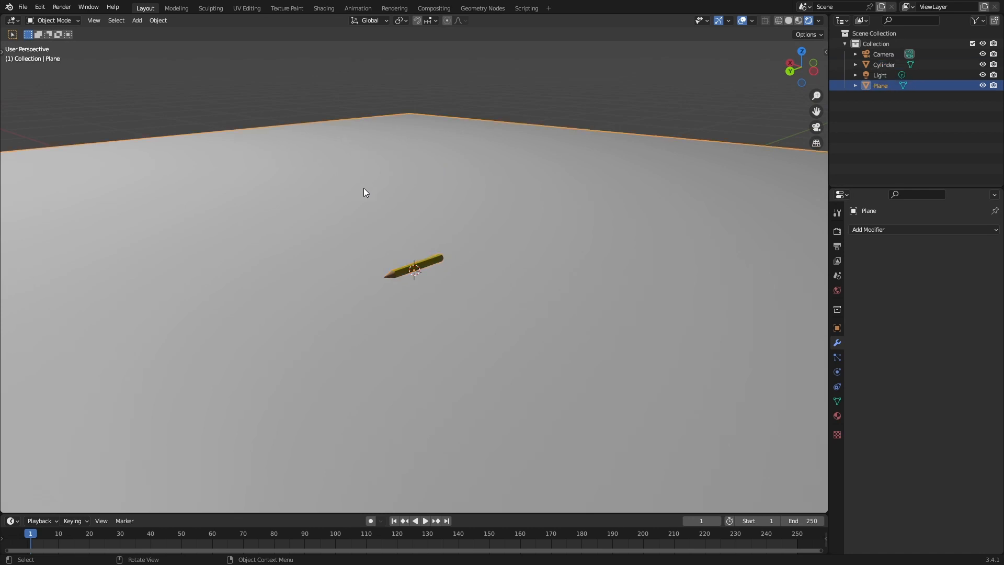
{"action": "left_click", "coordinate": [837, 415]}
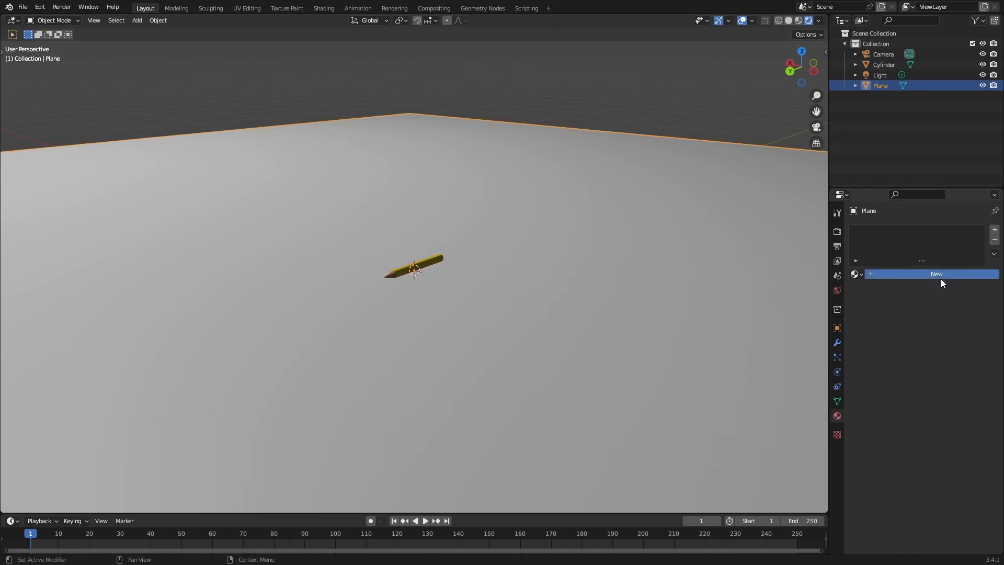
{"action": "left_click", "coordinate": [940, 276]}
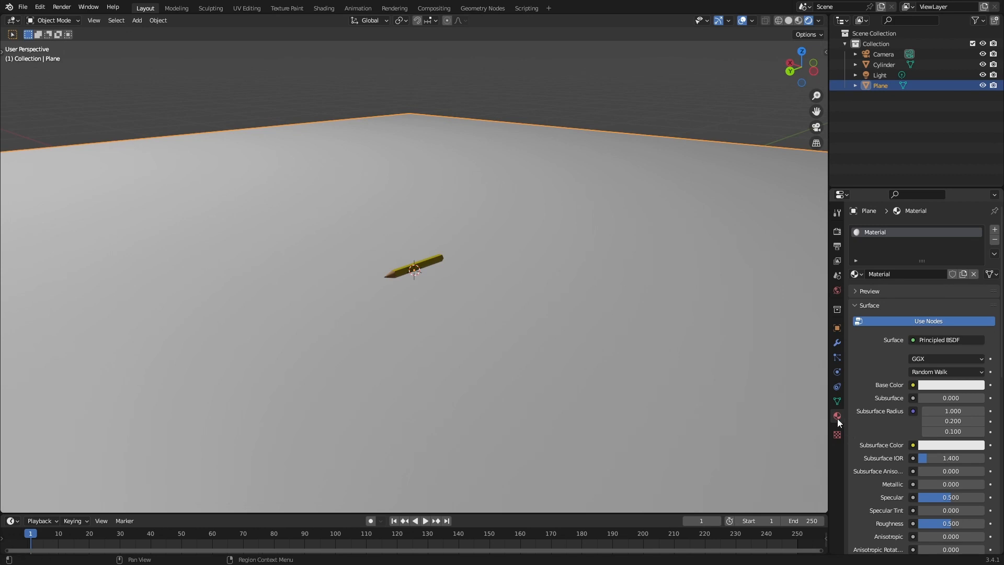
{"action": "left_click", "coordinate": [935, 386]}
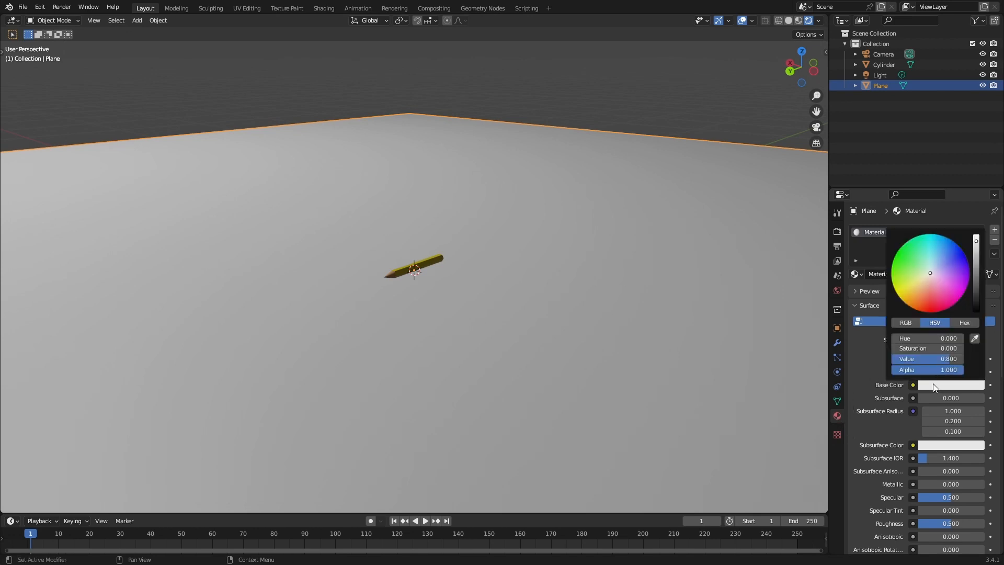
{"action": "left_click_drag", "start_coordinate": [940, 240], "coordinate": [924, 241]}
{"action": "middle_click_drag", "start_coordinate": [742, 251], "coordinate": [628, 303]}
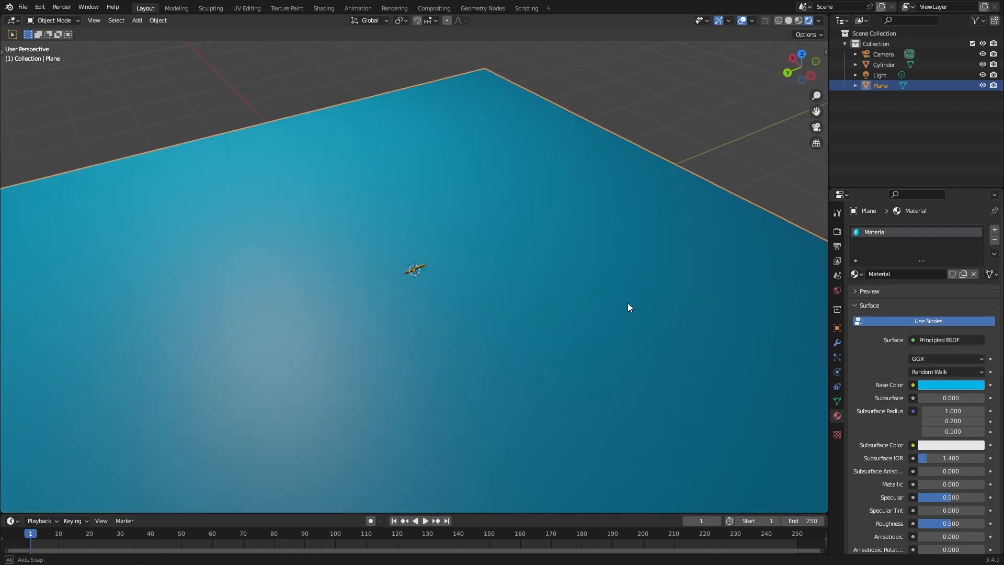
Darken the world background color to near black, with a Value of 0.002.
{"action": "left_click", "coordinate": [838, 292]}
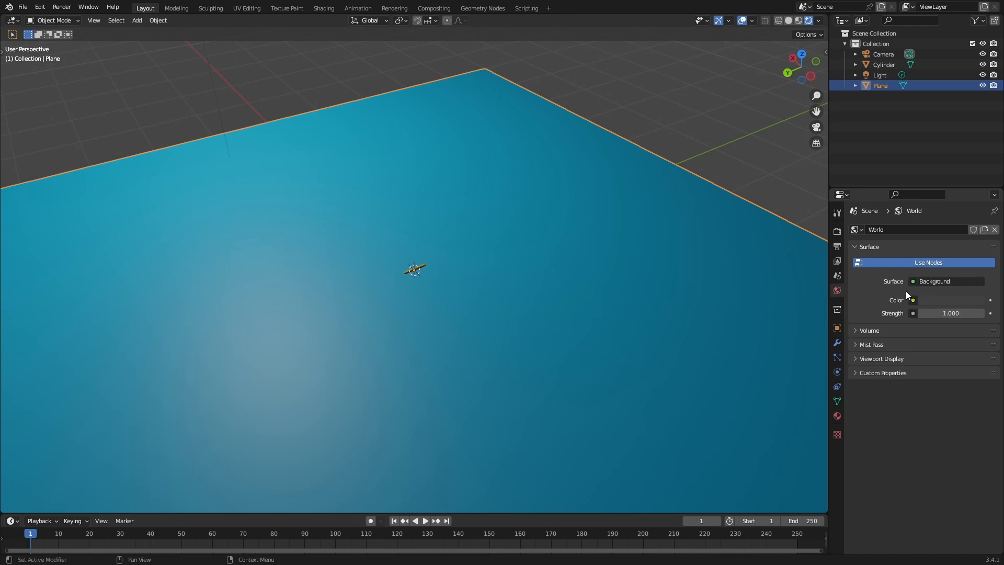
{"action": "left_click", "coordinate": [930, 299]}
{"action": "left_click", "coordinate": [976, 226]}
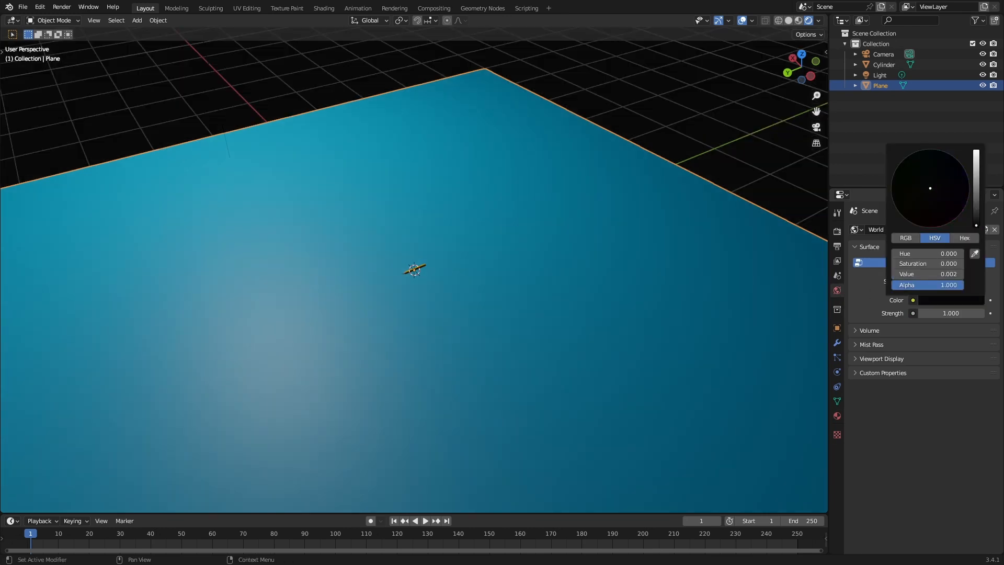
Move the point light closer to the plane, by about -3.48 m in X, 0.93 m in Y and -4.95 m in Z.
{"action": "scroll", "coordinate": [577, 343], "scroll_direction": "down", "scroll_amount": 8}
{"action": "mouse_move", "coordinate": [554, 328]}
{"action": "middle_mouse_down"}
{"action": "mouse_move", "coordinate": [641, 293]}
{"action": "mouse_move", "coordinate": [516, 297]}
{"action": "mouse_move", "coordinate": [596, 314]}
{"action": "mouse_move", "coordinate": [571, 325]}
{"action": "middle_mouse_up"}
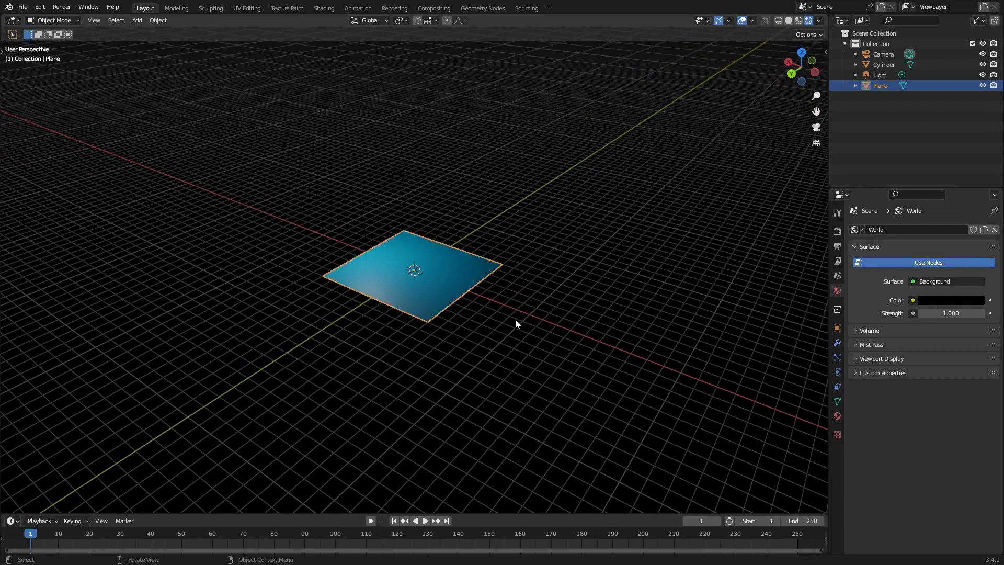
{"action": "scroll", "coordinate": [502, 324], "scroll_direction": "up", "scroll_amount": 10}
{"action": "scroll", "coordinate": [504, 320], "scroll_direction": "down", "scroll_amount": 5}
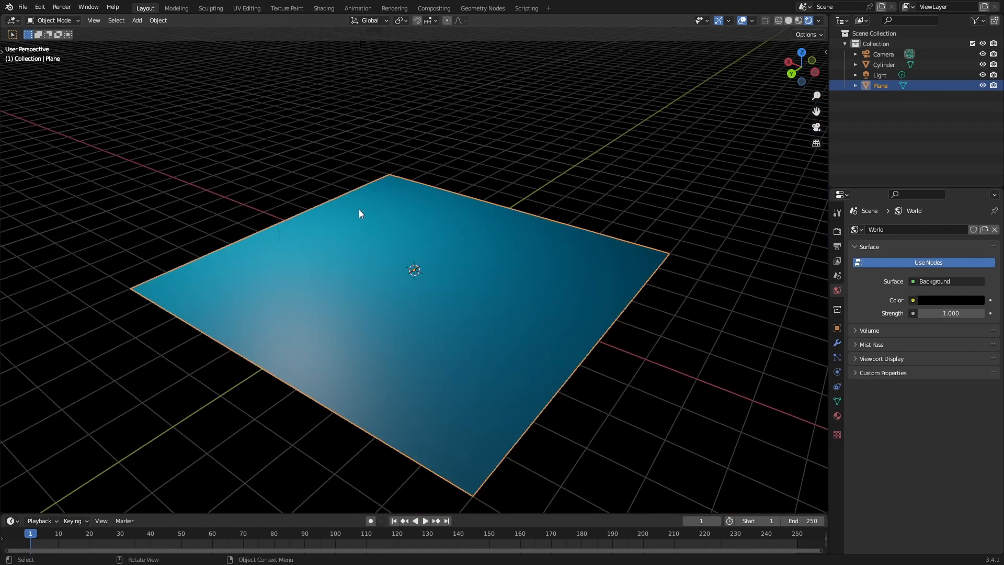
{"action": "scroll", "coordinate": [313, 152], "scroll_direction": "down", "scroll_amount": 2}
{"action": "left_click", "coordinate": [306, 101]}
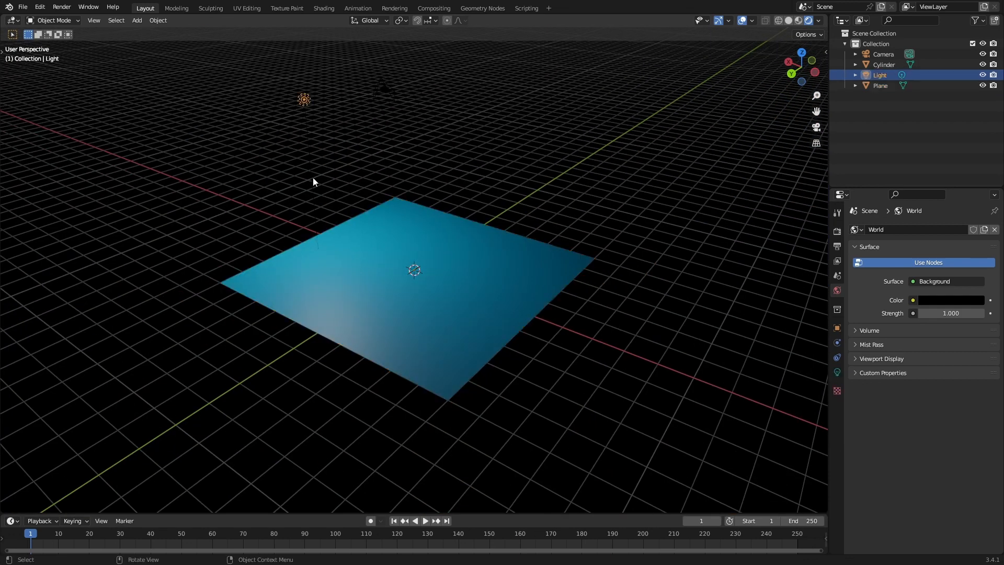
{"action": "key", "text": "g"}
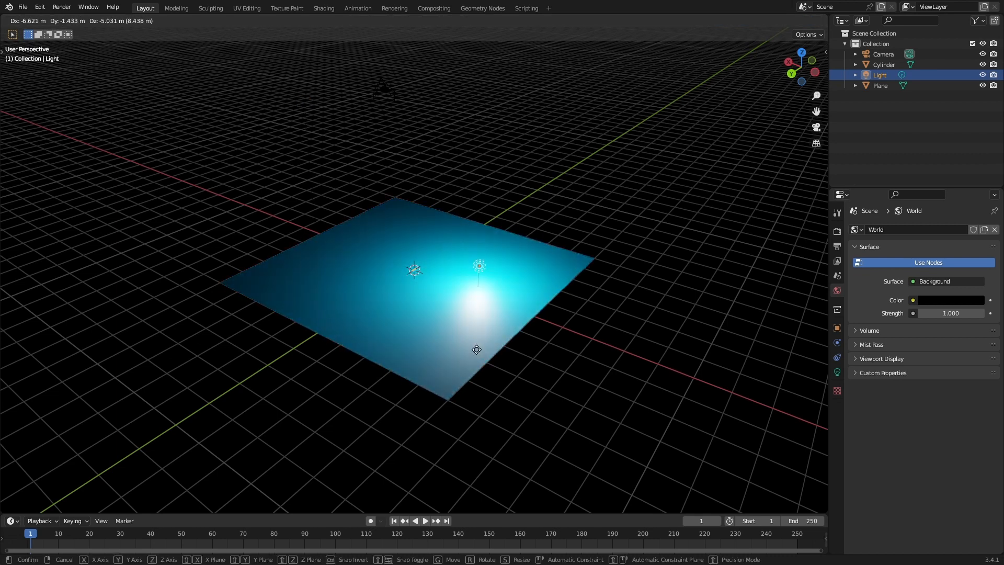
{"action": "left_click", "coordinate": [376, 344]}
{"action": "scroll", "coordinate": [397, 299], "scroll_direction": "up", "scroll_amount": 9}
{"action": "scroll", "coordinate": [398, 299], "scroll_direction": "up", "scroll_amount": 3}
{"action": "scroll", "coordinate": [402, 296], "scroll_direction": "down", "scroll_amount": 10}
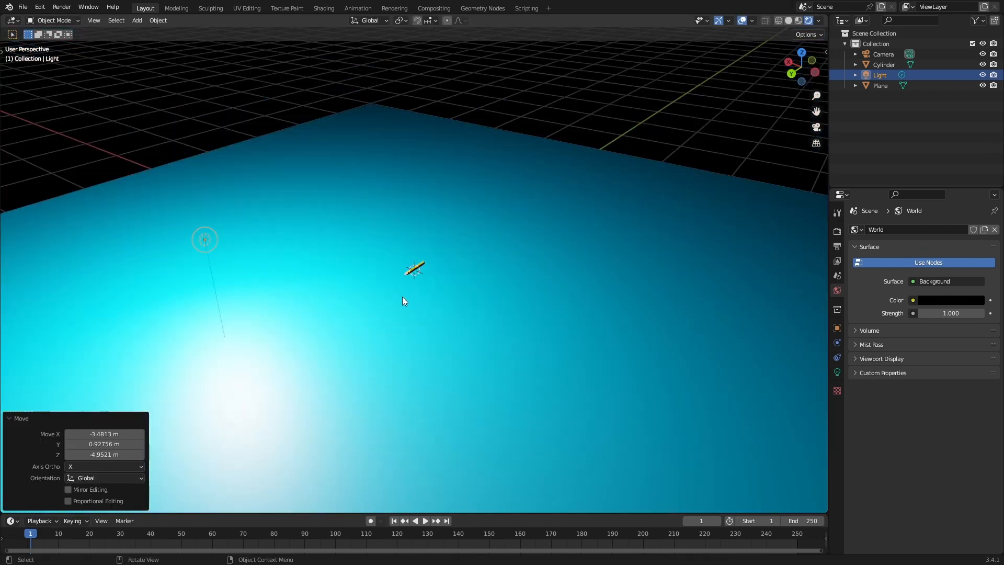
Move the light by about 2.93 m in X, 0.97 m in Y and 1.77 m in Z, and change its type to Area.
{"action": "key", "text": "g"}
{"action": "left_click", "coordinate": [296, 222]}
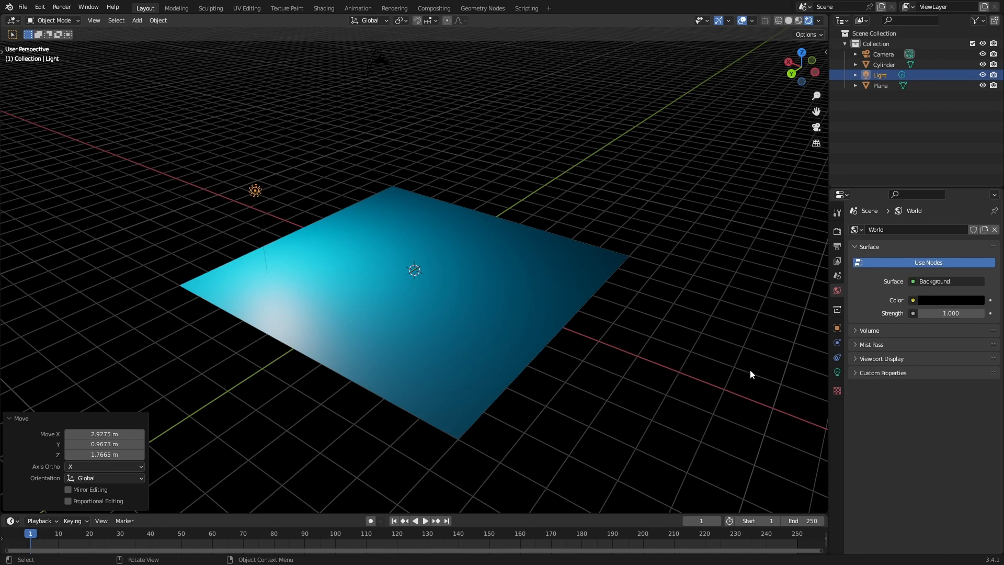
{"action": "left_click", "coordinate": [837, 372]}
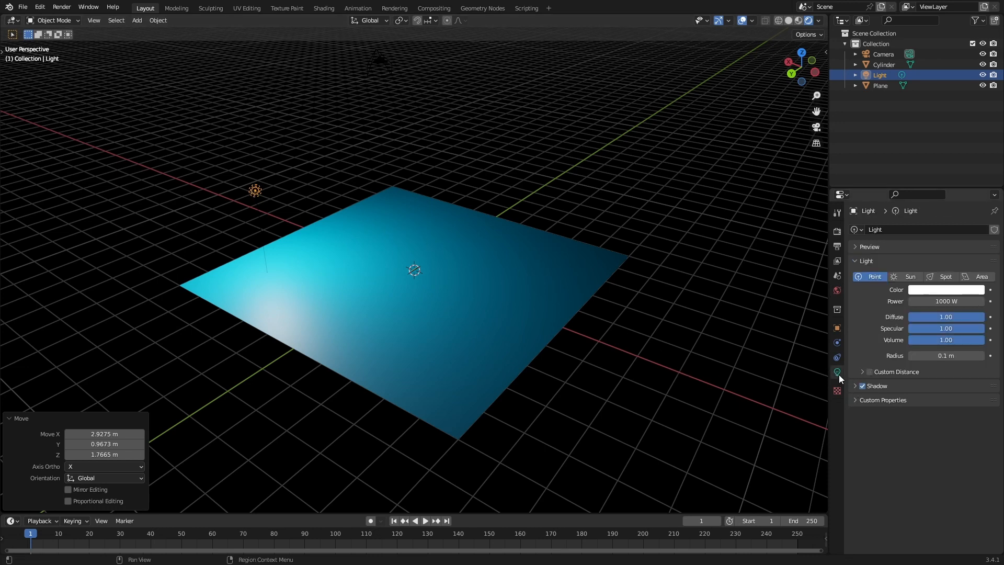
{"action": "left_click", "coordinate": [981, 277]}
Enlarge the rectangular area light to about 2.5 m by 1.85 m.
{"action": "scroll", "coordinate": [272, 189], "scroll_direction": "up", "scroll_amount": 3}
{"action": "middle_click_drag", "start_coordinate": [249, 183], "coordinate": [332, 184]}
{"action": "scroll", "coordinate": [337, 183], "scroll_direction": "up", "scroll_amount": 1}
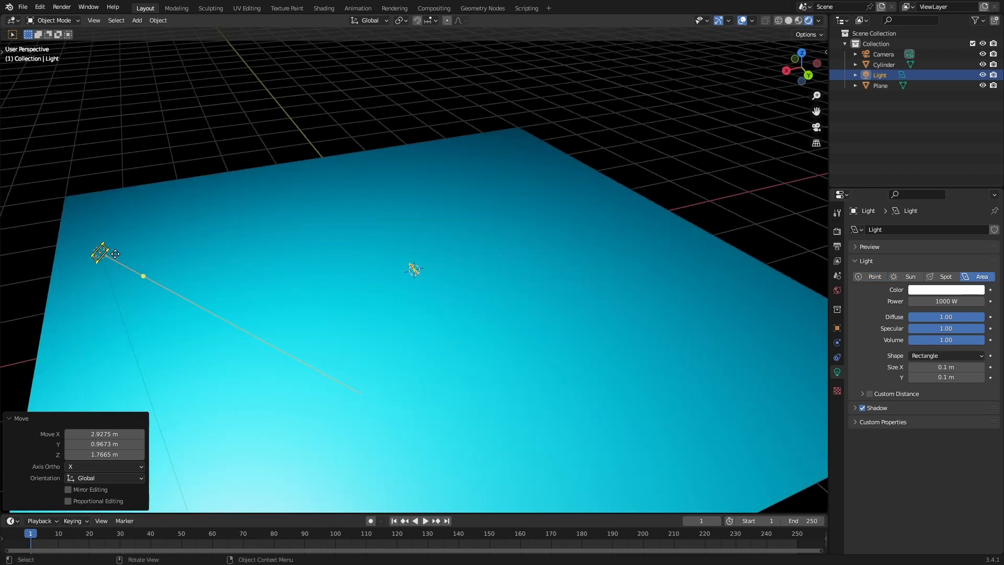
{"action": "left_click_drag", "start_coordinate": [110, 255], "coordinate": [572, 218]}
{"action": "scroll", "coordinate": [522, 220], "scroll_direction": "down", "scroll_amount": 5}
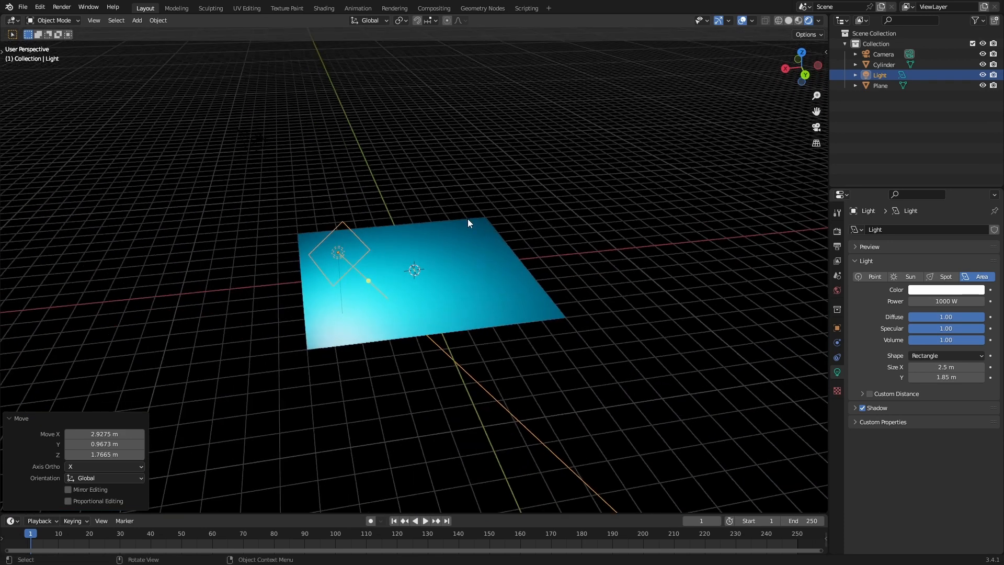
Aim the area light directly at the pencil in the center of the plane.
{"action": "middle_click_drag", "start_coordinate": [467, 218], "coordinate": [331, 245]}
{"action": "scroll", "coordinate": [331, 245], "scroll_direction": "up", "scroll_amount": 6}
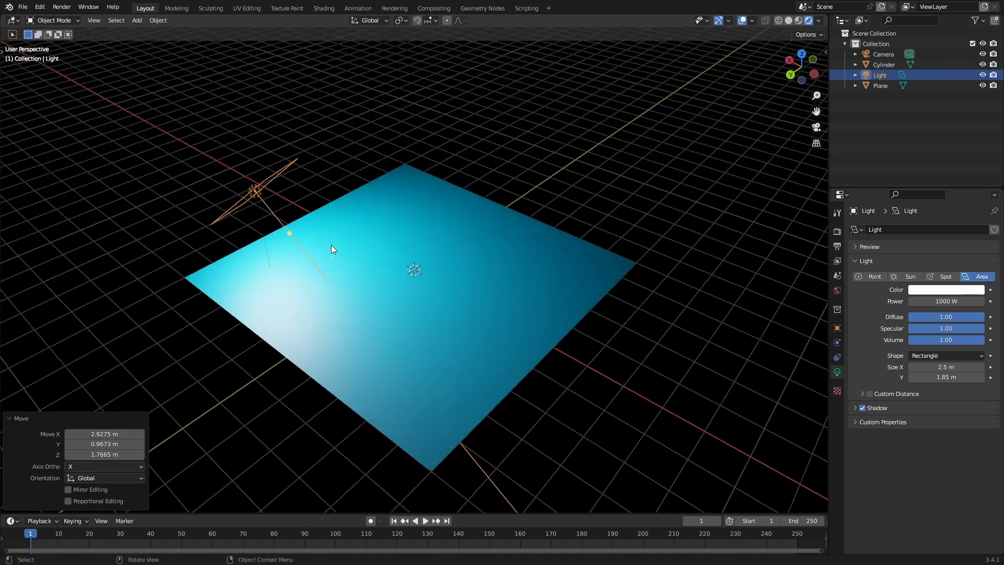
{"action": "scroll", "coordinate": [377, 230], "scroll_direction": "down", "scroll_amount": 4}
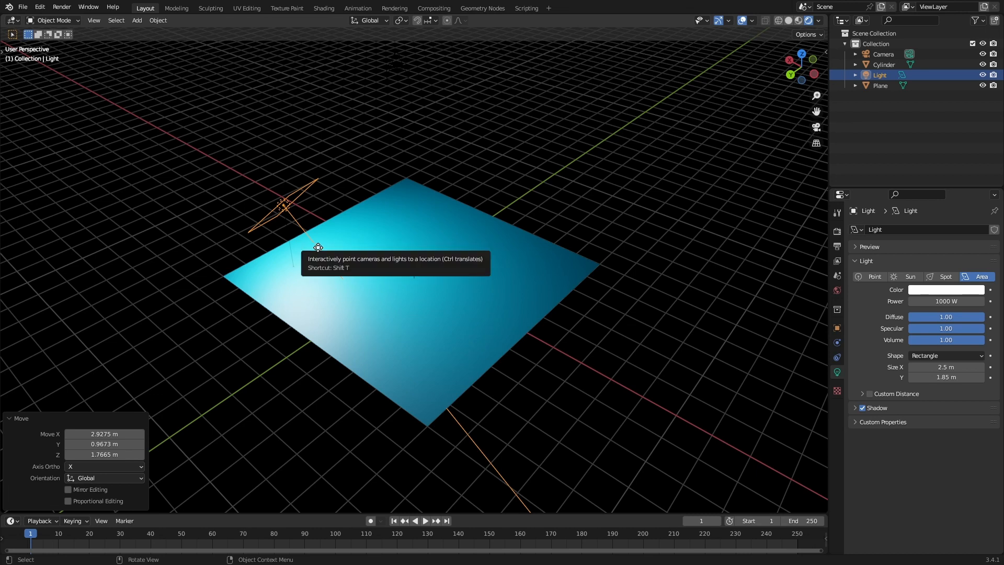
{"action": "mouse_move", "coordinate": [316, 247]}
{"action": "left_mouse_down"}
{"action": "mouse_move", "coordinate": [413, 267]}
{"action": "mouse_move", "coordinate": [332, 251]}
{"action": "mouse_move", "coordinate": [318, 231]}
{"action": "mouse_move", "coordinate": [419, 272]}
{"action": "left_mouse_up"}
{"action": "scroll", "coordinate": [418, 273], "scroll_direction": "up", "scroll_amount": 8}
{"action": "scroll", "coordinate": [425, 275], "scroll_direction": "up", "scroll_amount": 8}
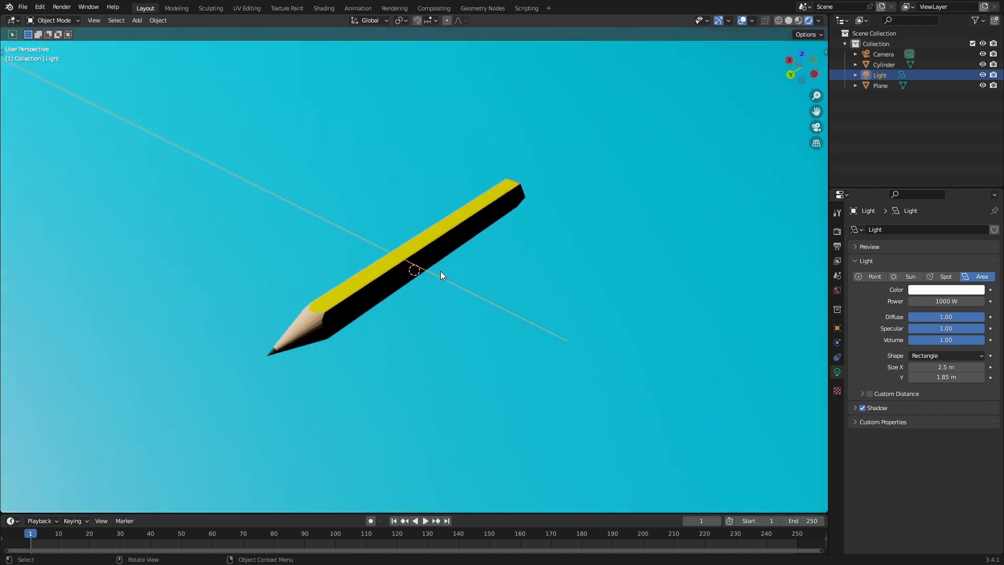
Duplicate the area light about -2.56 m in X, -8.84 m in Y and 1.47 m in Z away, and aim the copy at the pencil.
{"action": "mouse_move", "coordinate": [441, 271]}
{"action": "middle_mouse_down"}
{"action": "mouse_move", "coordinate": [459, 251]}
{"action": "mouse_move", "coordinate": [554, 218]}
{"action": "mouse_move", "coordinate": [598, 253]}
{"action": "middle_mouse_up"}
{"action": "scroll", "coordinate": [567, 234], "scroll_direction": "down", "scroll_amount": 6}
{"action": "scroll", "coordinate": [564, 237], "scroll_direction": "down", "scroll_amount": 12}
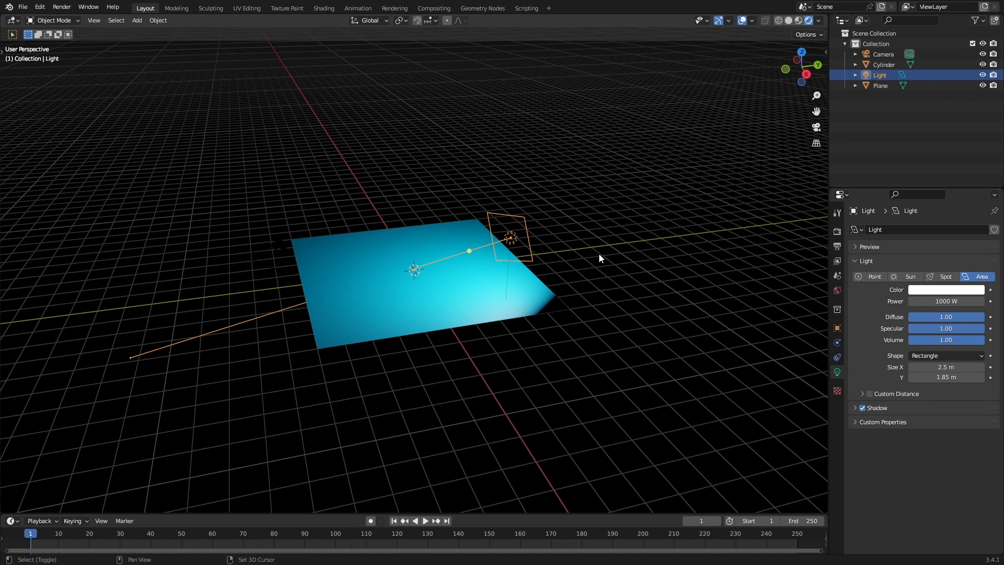
{"action": "key", "text": "shift+d"}
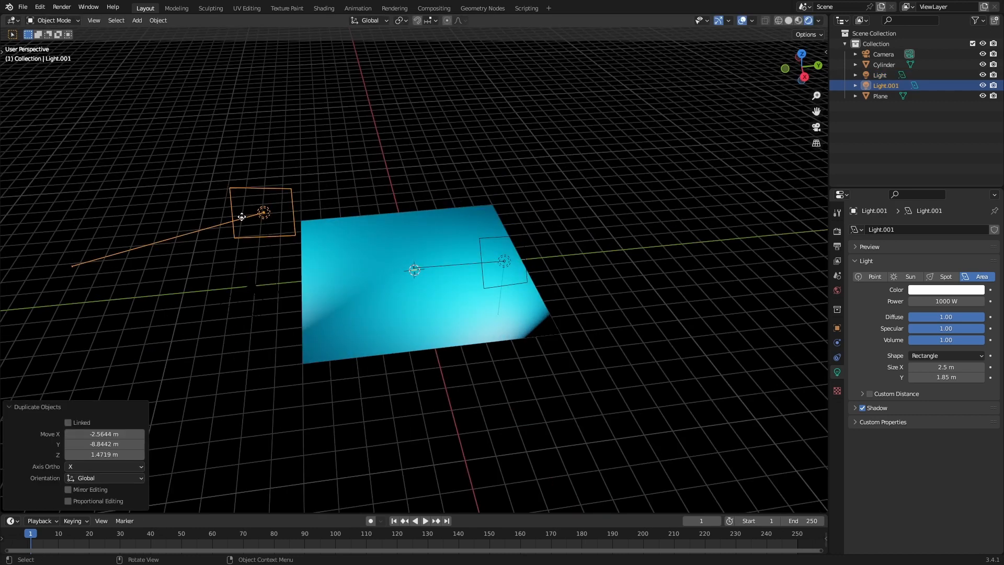
{"action": "left_click_drag", "start_coordinate": [242, 218], "coordinate": [413, 269]}
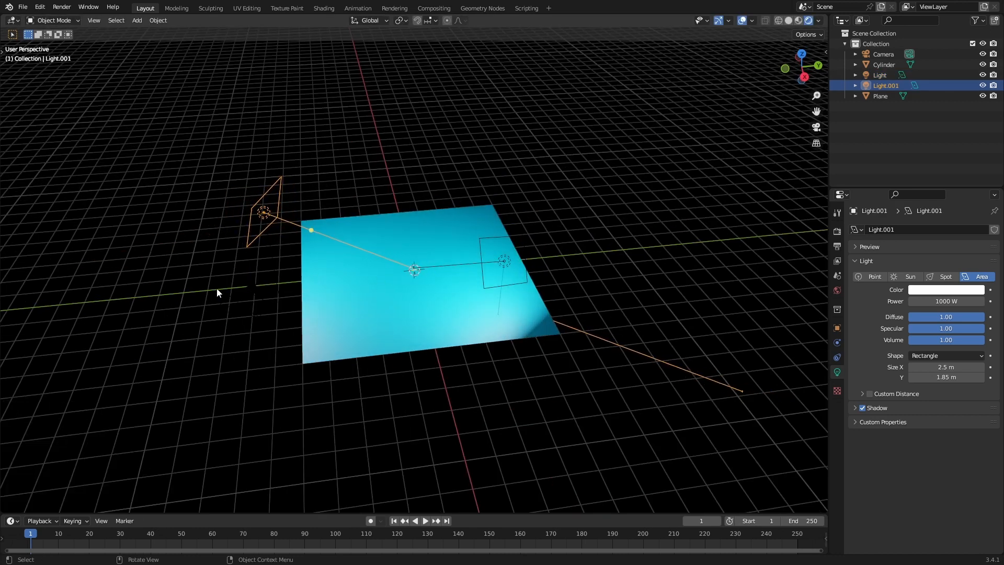
{"action": "middle_click_drag", "start_coordinate": [217, 290], "coordinate": [120, 291]}
{"action": "scroll", "coordinate": [516, 371], "scroll_direction": "up", "scroll_amount": 17}
{"action": "scroll", "coordinate": [497, 230], "scroll_direction": "up", "scroll_amount": 7}
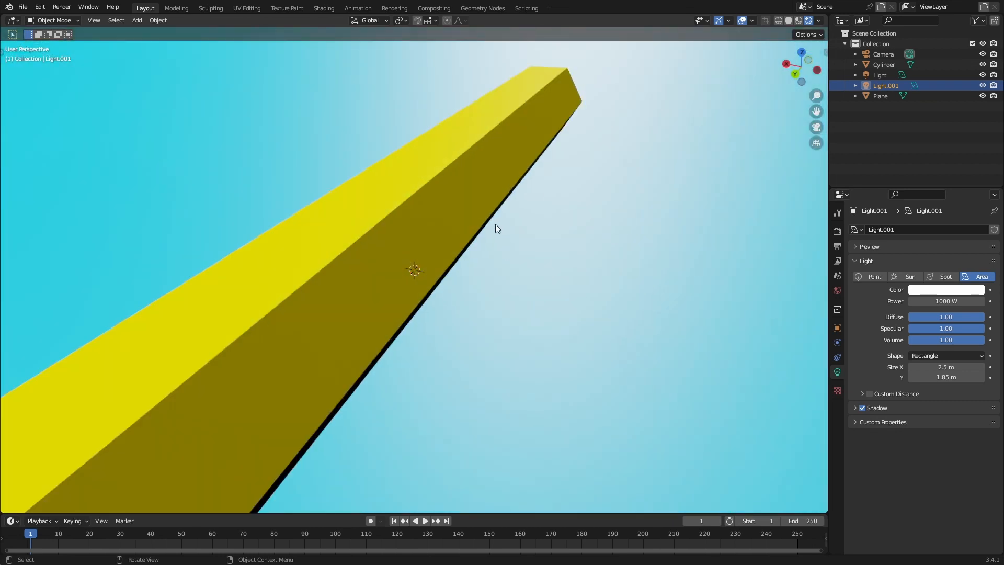
Duplicate the second area light to another side of the plane and aim the new copy at the pencil.
{"action": "scroll", "coordinate": [487, 216], "scroll_direction": "down", "scroll_amount": 20}
{"action": "middle_click_drag", "start_coordinate": [493, 214], "coordinate": [588, 189]}
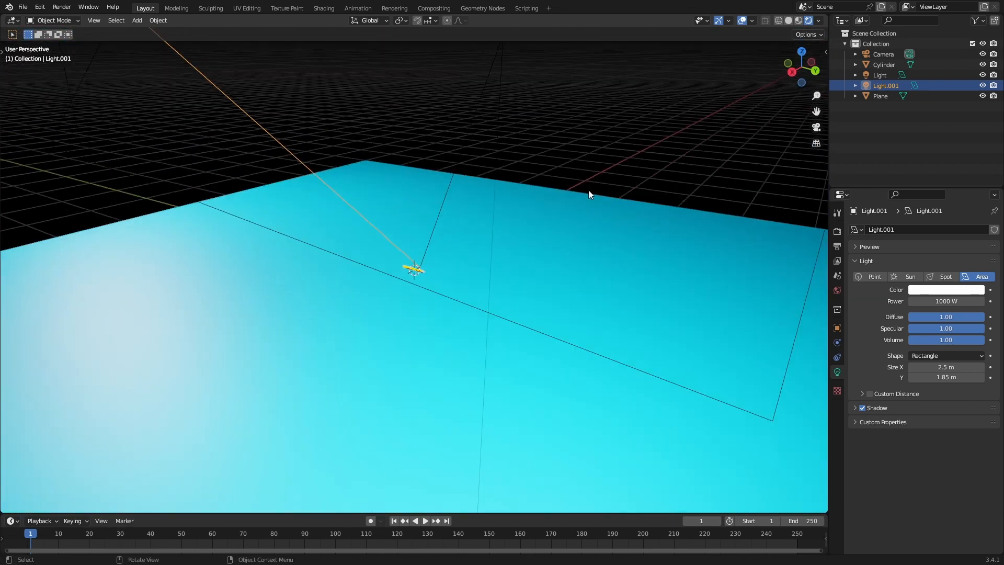
{"action": "scroll", "coordinate": [589, 190], "scroll_direction": "down", "scroll_amount": 9}
{"action": "key", "text": "shift+d"}
{"action": "left_click", "coordinate": [555, 170]}
{"action": "left_click_drag", "start_coordinate": [541, 180], "coordinate": [414, 267]}
{"action": "scroll", "coordinate": [444, 272], "scroll_direction": "up", "scroll_amount": 17}
{"action": "mouse_move", "coordinate": [481, 319]}
{"action": "middle_mouse_down"}
{"action": "mouse_move", "coordinate": [382, 297]}
{"action": "mouse_move", "coordinate": [411, 209]}
{"action": "mouse_move", "coordinate": [399, 245]}
{"action": "mouse_move", "coordinate": [645, 251]}
{"action": "middle_mouse_up"}
{"action": "scroll", "coordinate": [400, 249], "scroll_direction": "down", "scroll_amount": 8}
{"action": "scroll", "coordinate": [645, 251], "scroll_direction": "up", "scroll_amount": 15}
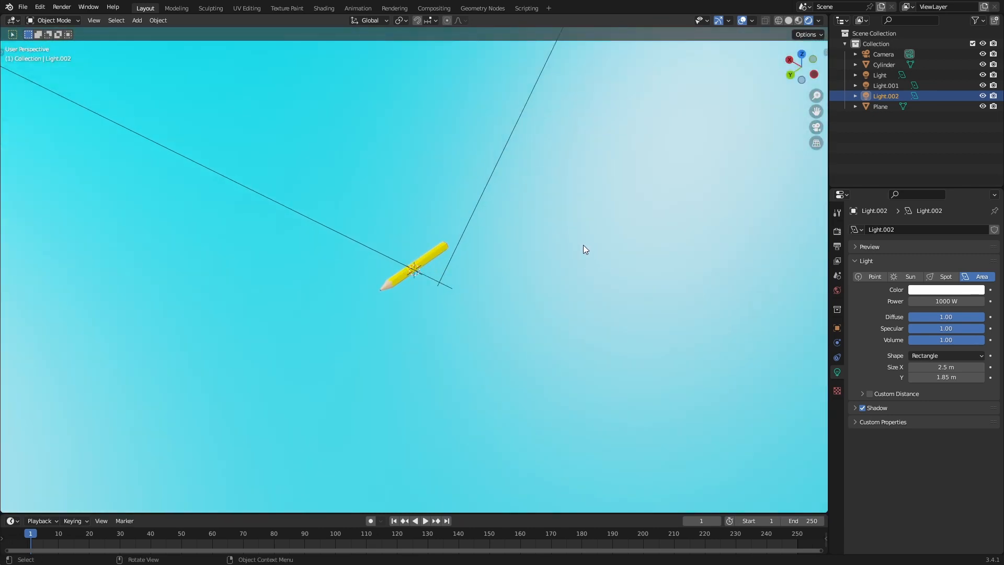
Switch the render engine to Cycles with GPU Compute as the device.
{"action": "left_click", "coordinate": [836, 231]}
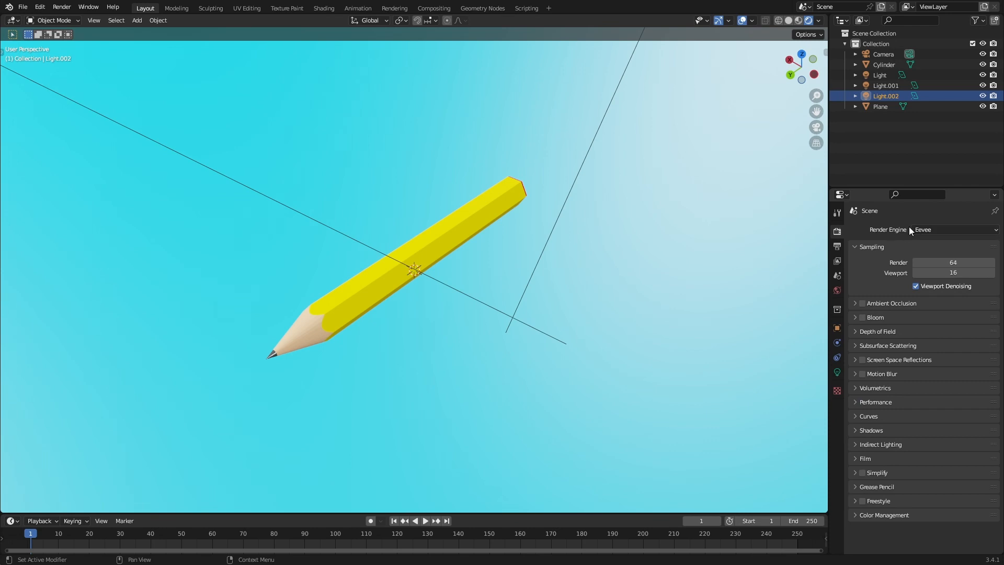
{"action": "left_click", "coordinate": [943, 231]}
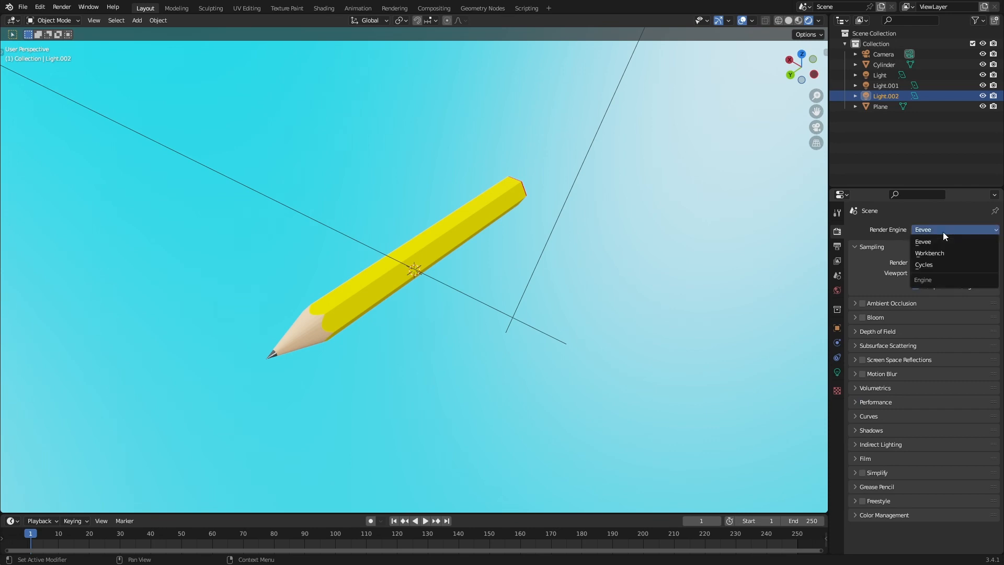
{"action": "left_click", "coordinate": [938, 270]}
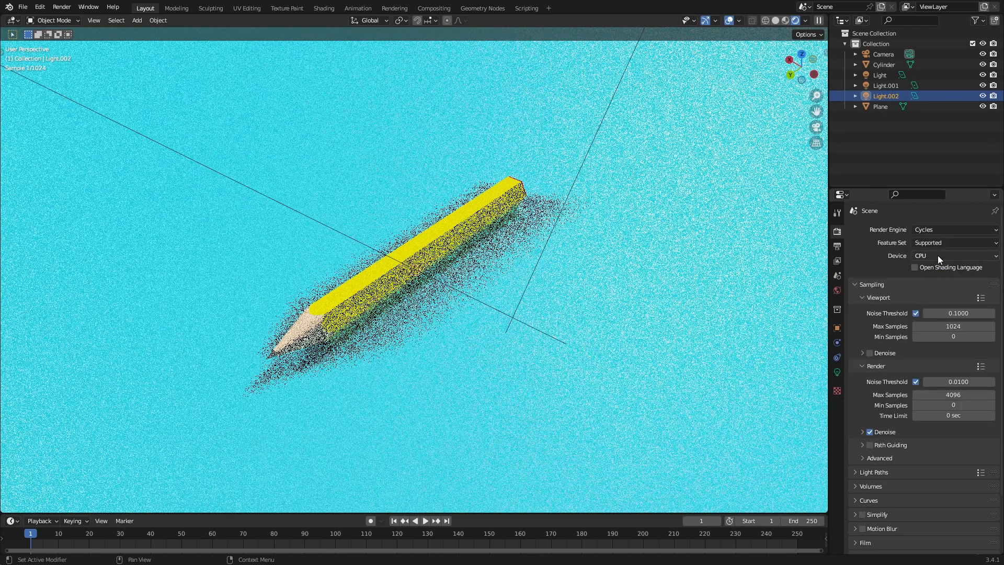
{"action": "left_click", "coordinate": [937, 255]}
{"action": "left_click", "coordinate": [936, 277]}
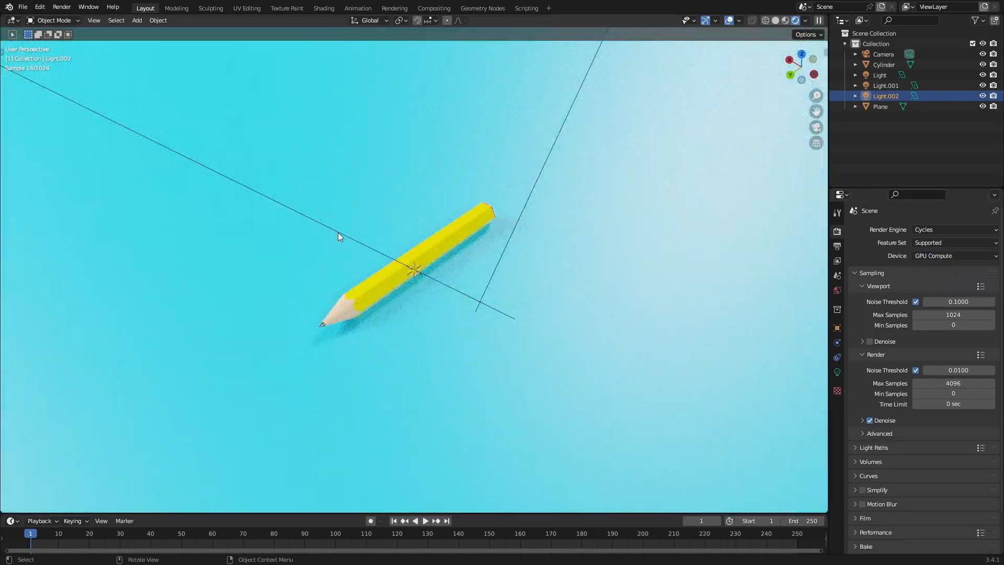
{"action": "middle_click_drag", "start_coordinate": [338, 233], "coordinate": [343, 185]}
{"action": "scroll", "coordinate": [340, 244], "scroll_direction": "up", "scroll_amount": 5}
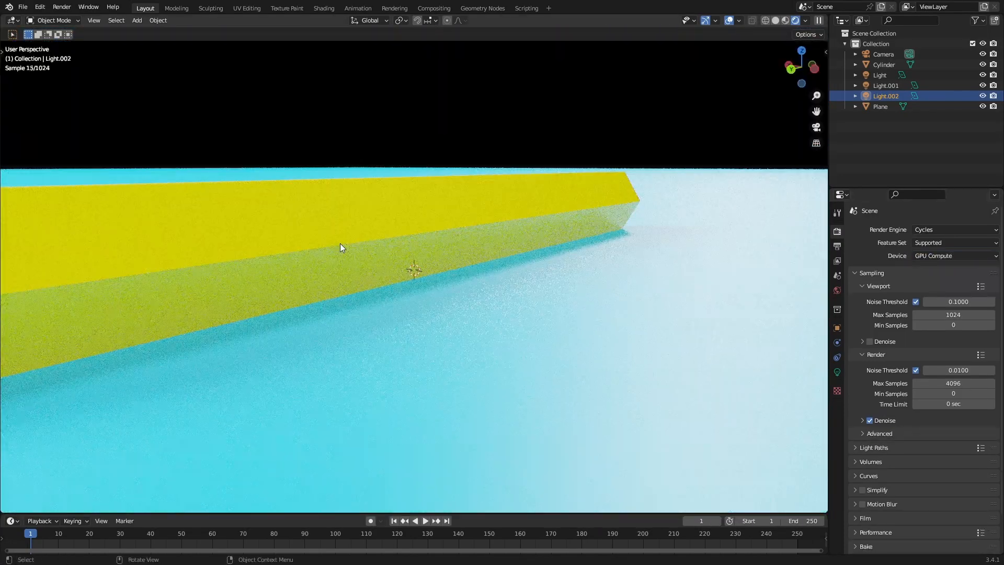
{"action": "scroll", "coordinate": [323, 249], "scroll_direction": "down", "scroll_amount": 5}
{"action": "middle_click_drag", "start_coordinate": [328, 261], "coordinate": [327, 284]}
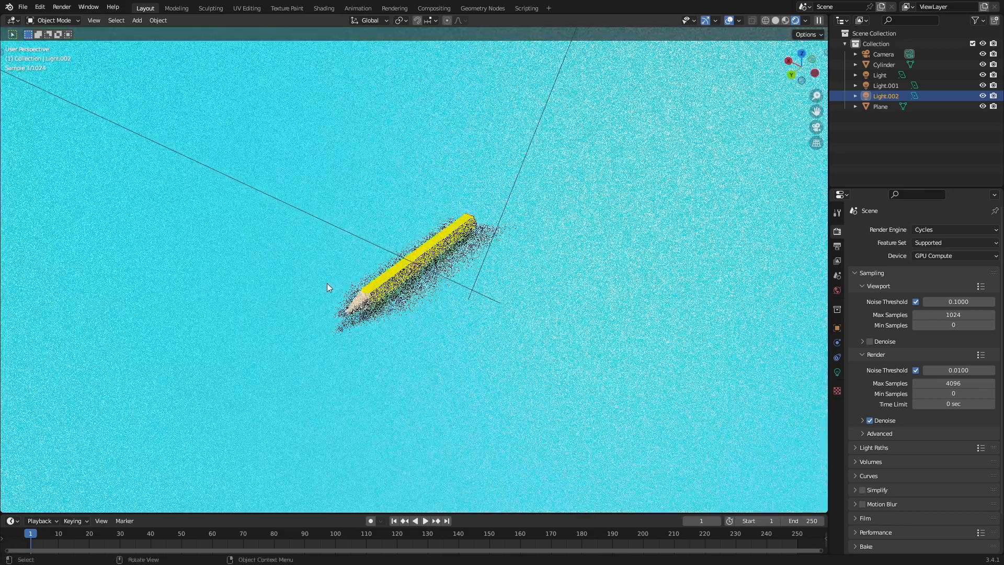
Change the original area light's color to a purple-magenta tone.
{"action": "scroll", "coordinate": [328, 283], "scroll_direction": "down", "scroll_amount": 10}
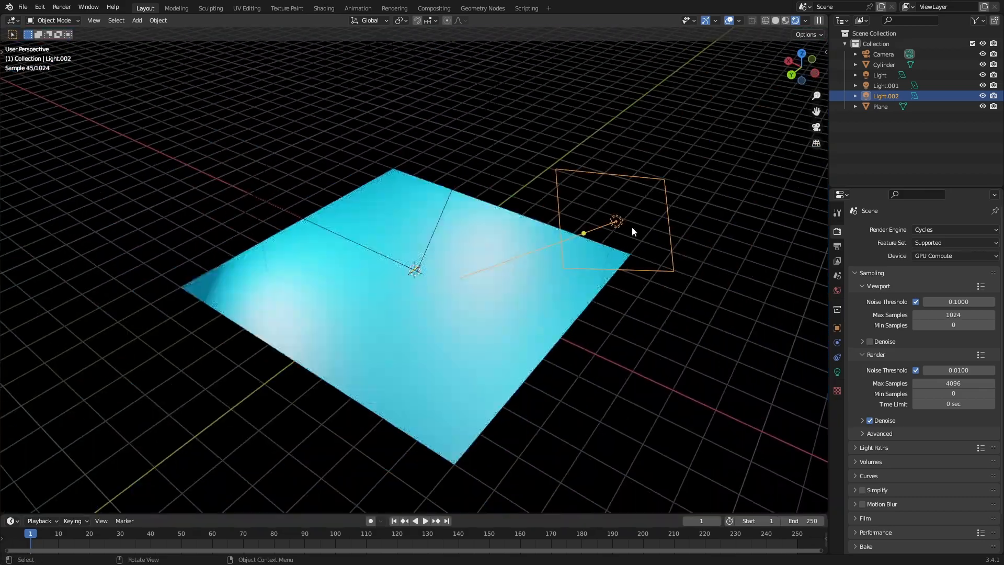
{"action": "left_click", "coordinate": [249, 206]}
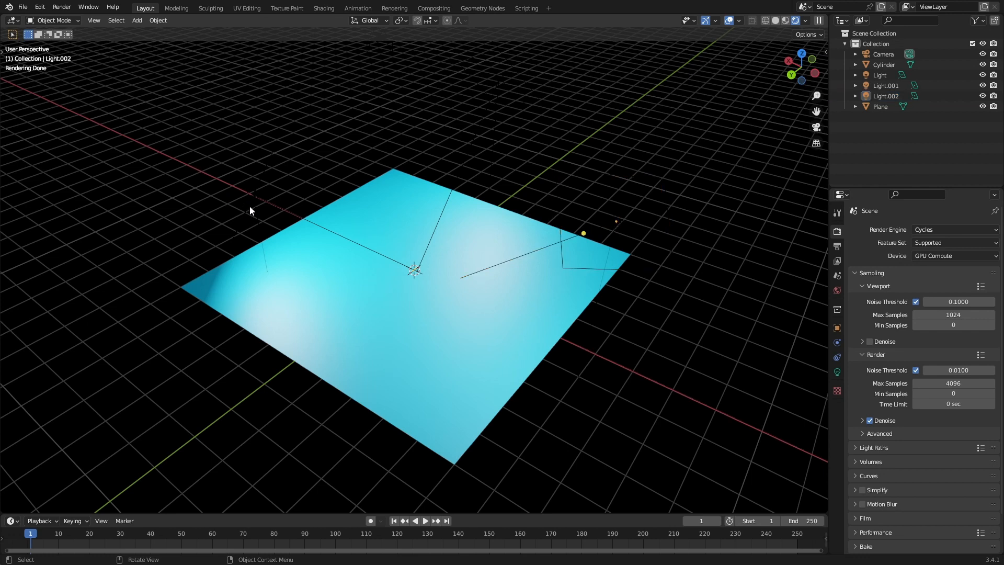
{"action": "left_click", "coordinate": [249, 206]}
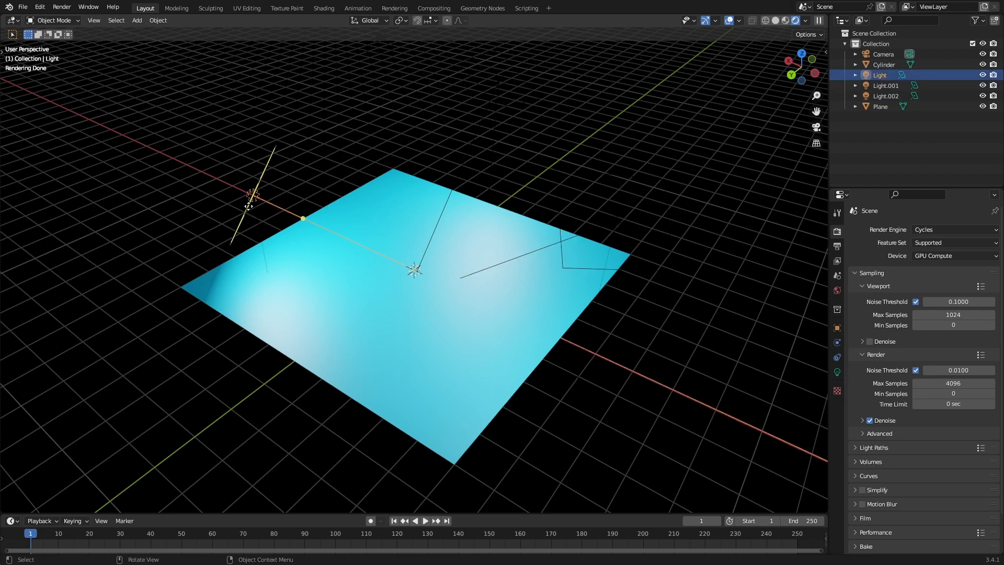
{"action": "left_click", "coordinate": [837, 372]}
{"action": "left_click", "coordinate": [932, 289]}
{"action": "left_click", "coordinate": [964, 167]}
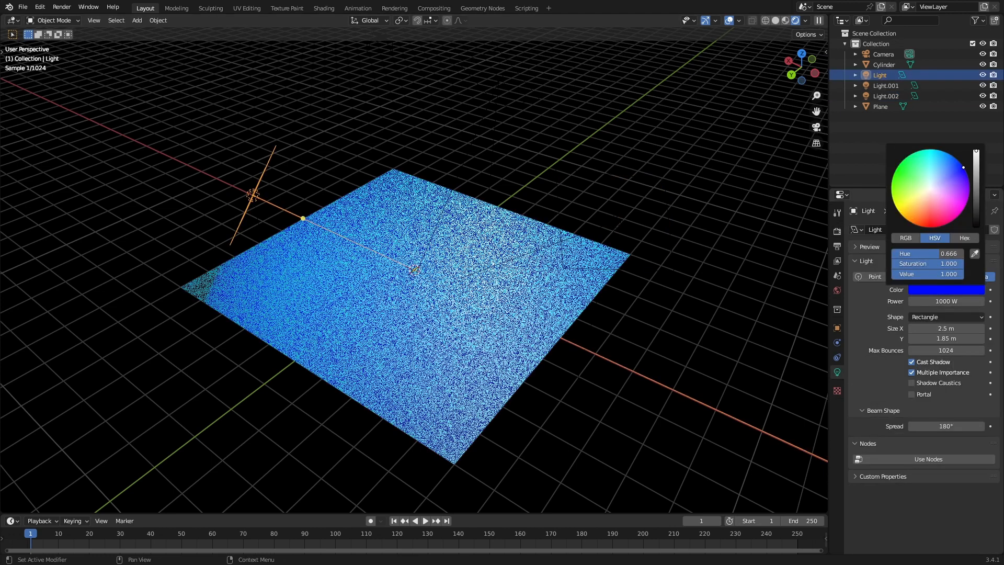
{"action": "left_click_drag", "start_coordinate": [964, 167], "coordinate": [956, 208]}
Change the third area light's color to lime green with a Hue of 0.276 and full saturation.
{"action": "left_click", "coordinate": [620, 229]}
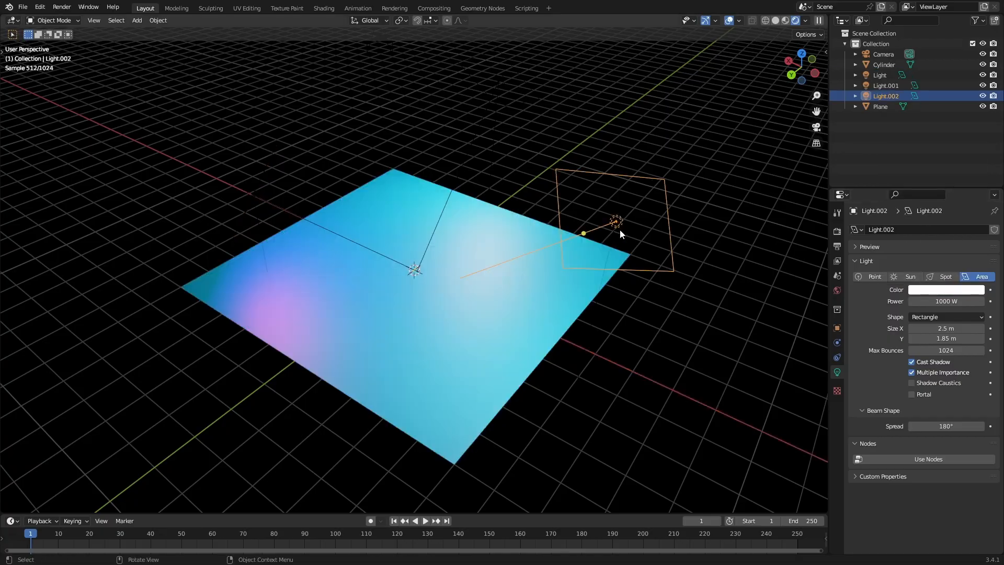
{"action": "left_click", "coordinate": [936, 290]}
{"action": "left_click_drag", "start_coordinate": [904, 205], "coordinate": [891, 194]}
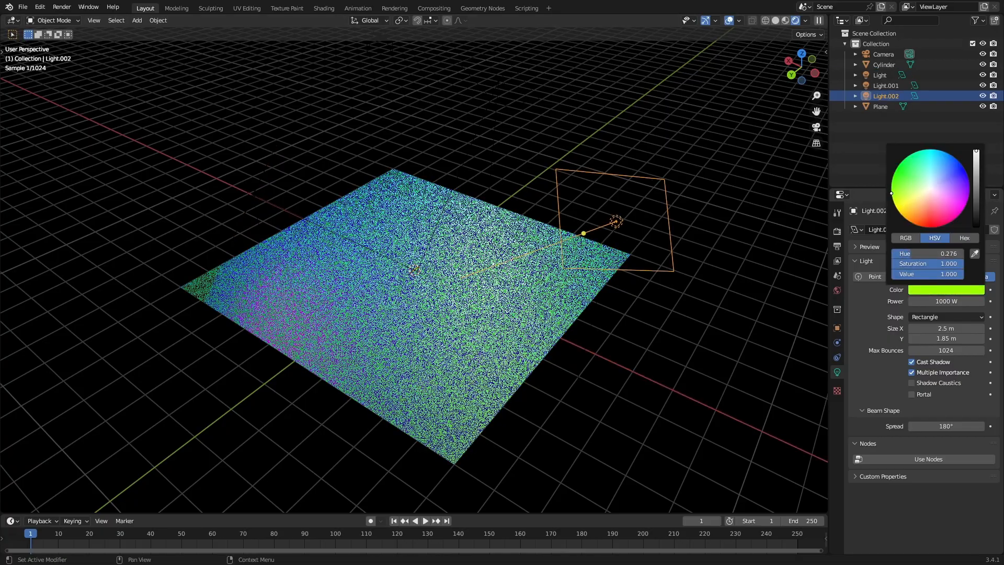
{"action": "scroll", "coordinate": [524, 342], "scroll_direction": "up", "scroll_amount": 9}
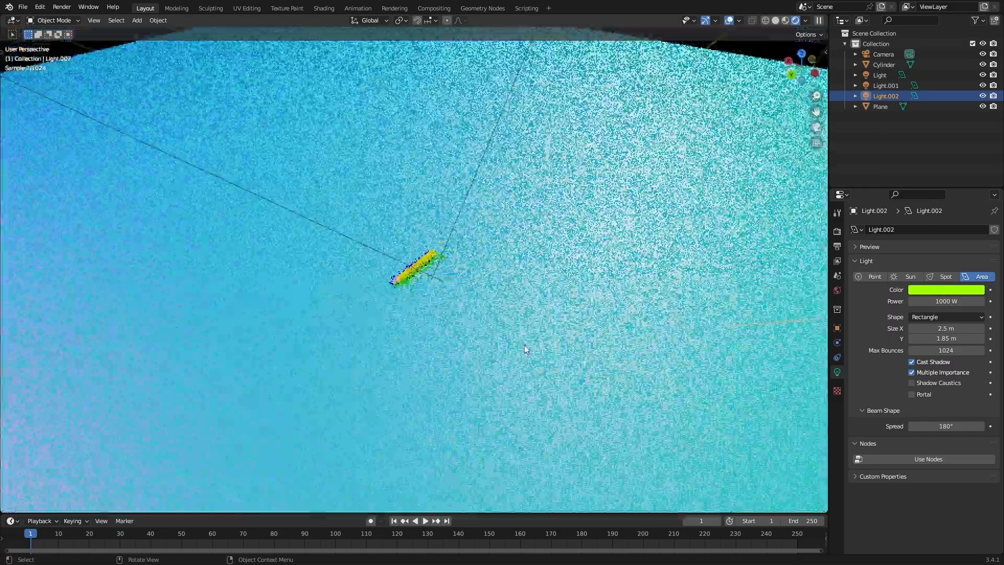
{"action": "scroll", "coordinate": [510, 329], "scroll_direction": "up", "scroll_amount": 7}
{"action": "middle_click_drag", "start_coordinate": [507, 326], "coordinate": [505, 282]}
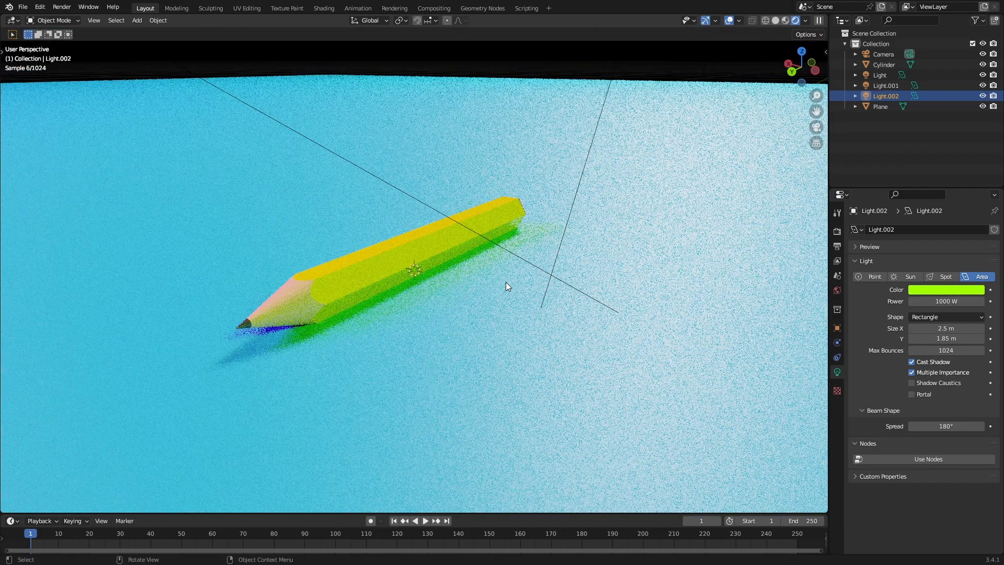
Lower the power of the lime green area light.
{"action": "scroll", "coordinate": [526, 215], "scroll_direction": "down", "scroll_amount": 12}
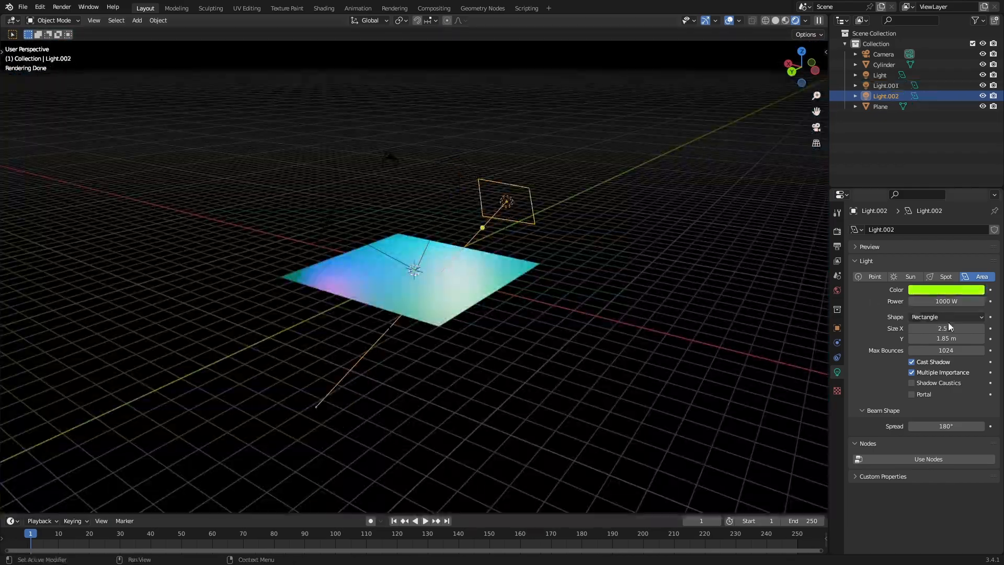
{"action": "left_click_drag", "start_coordinate": [946, 301], "coordinate": [936, 301]}
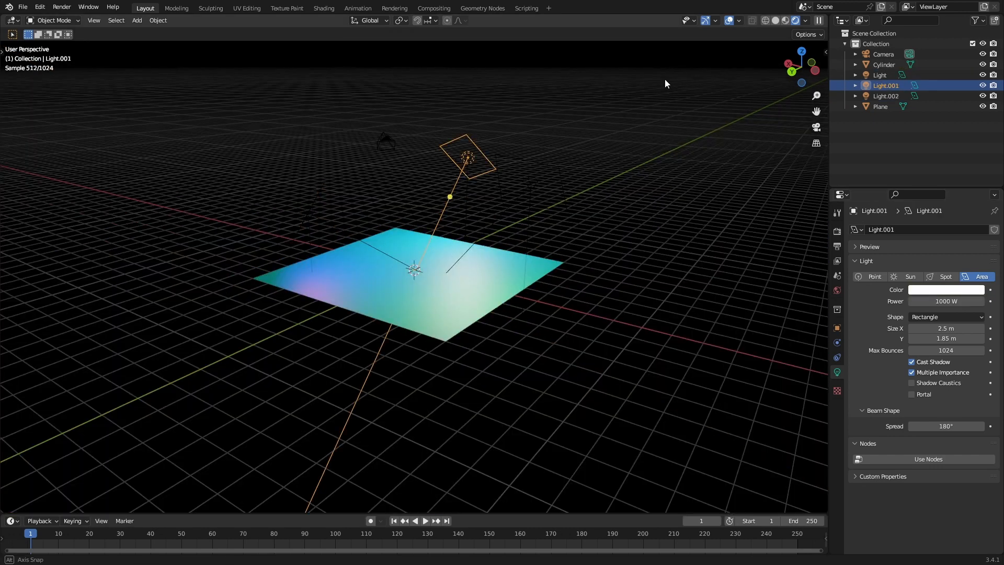
Move the white area light high above the plane and rotate it to point down at the pencil.
{"action": "middle_click_drag", "start_coordinate": [664, 80], "coordinate": [560, 61]}
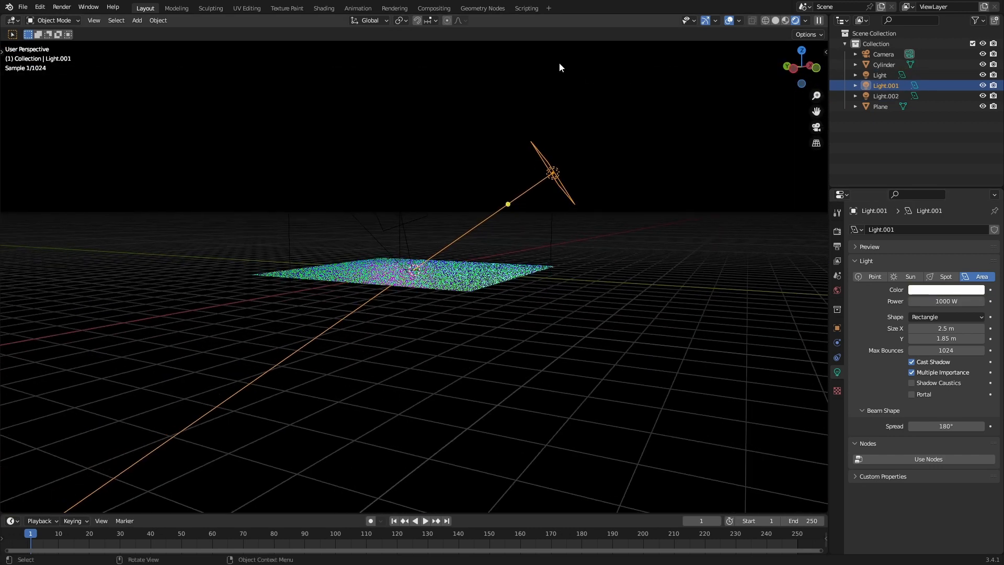
{"action": "key", "text": "g"}
{"action": "left_click", "coordinate": [467, 98]}
{"action": "key", "text": "r"}
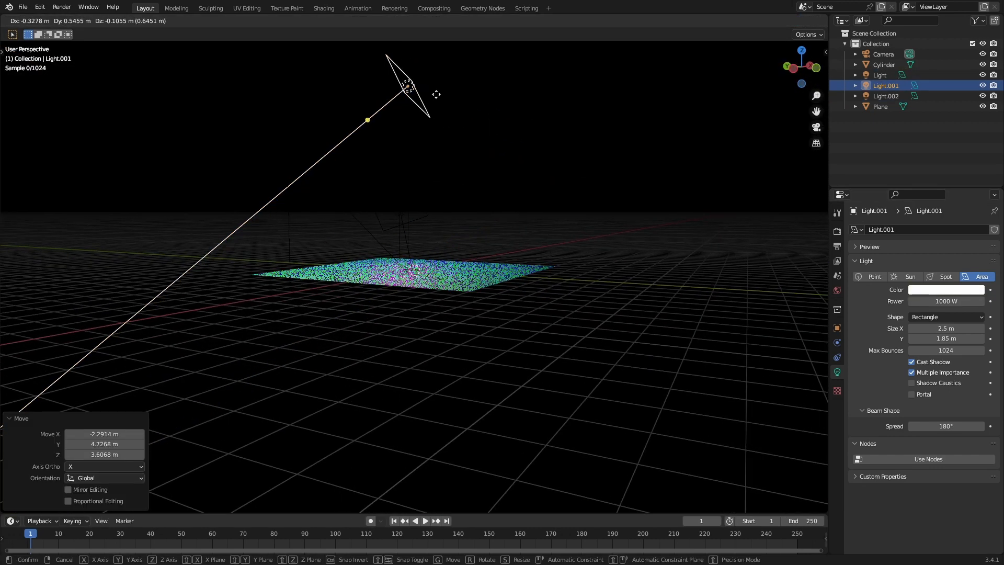
{"action": "left_click", "coordinate": [391, 209]}
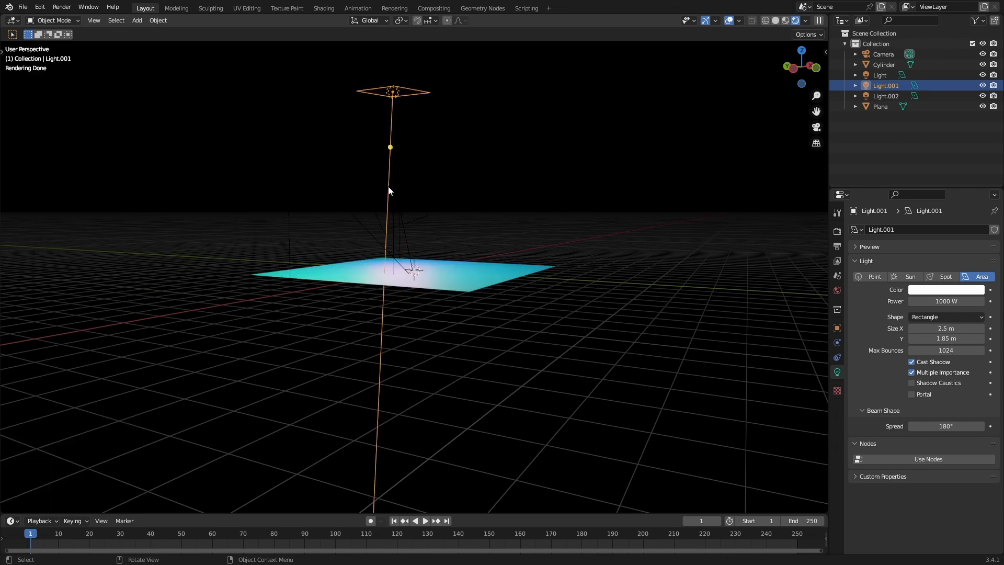
{"action": "key", "text": "r"}
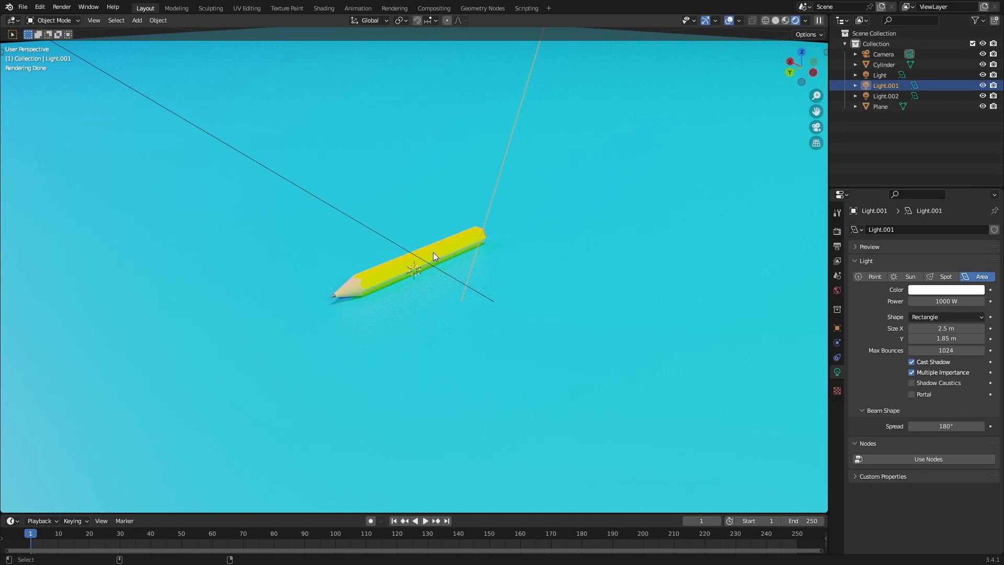
Check the pencil's lighting through the camera and reposition the white area light.
{"action": "key", "text": "KP_0"}
{"action": "scroll", "coordinate": [442, 258], "scroll_direction": "up", "scroll_amount": 6}
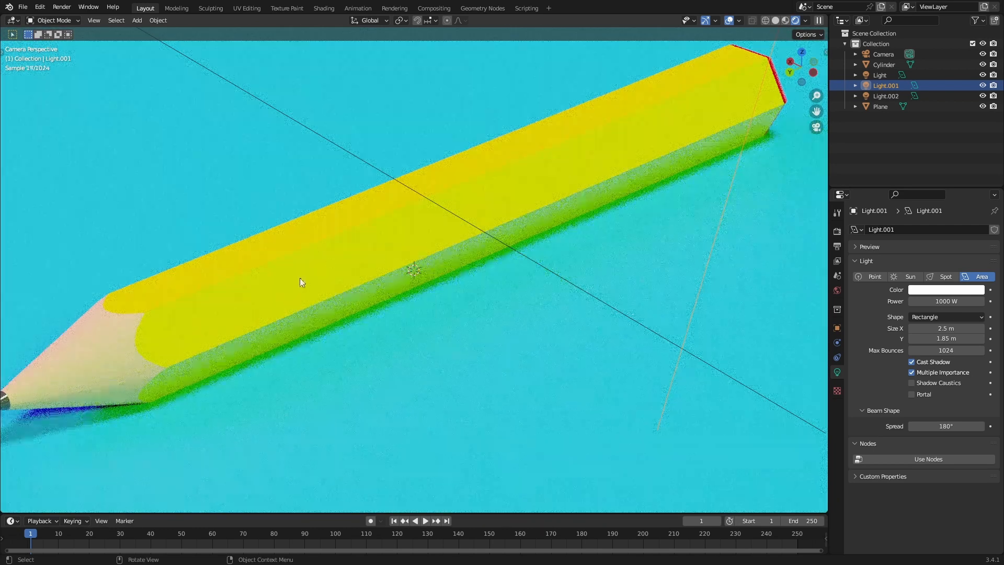
{"action": "scroll", "coordinate": [300, 282], "scroll_direction": "down", "scroll_amount": 6}
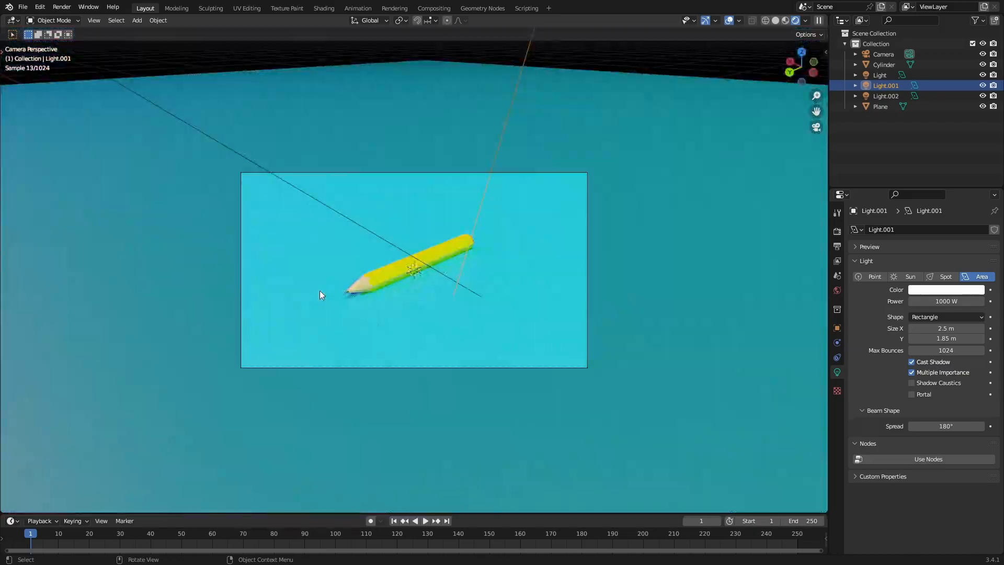
{"action": "scroll", "coordinate": [320, 291], "scroll_direction": "down", "scroll_amount": 5}
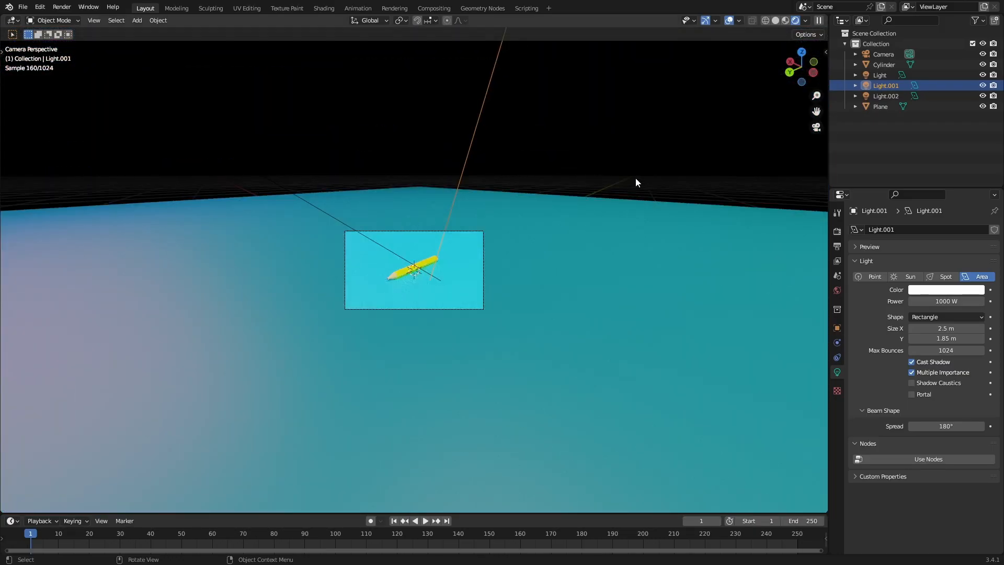
{"action": "key", "text": "g"}
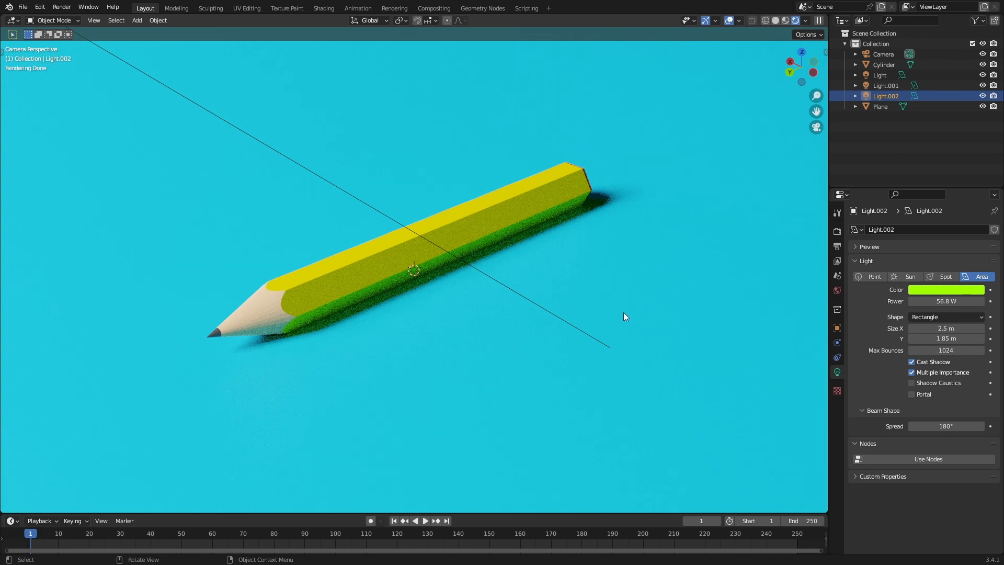
Set the render output folder to Downloads.
{"action": "left_click", "coordinate": [839, 249]}
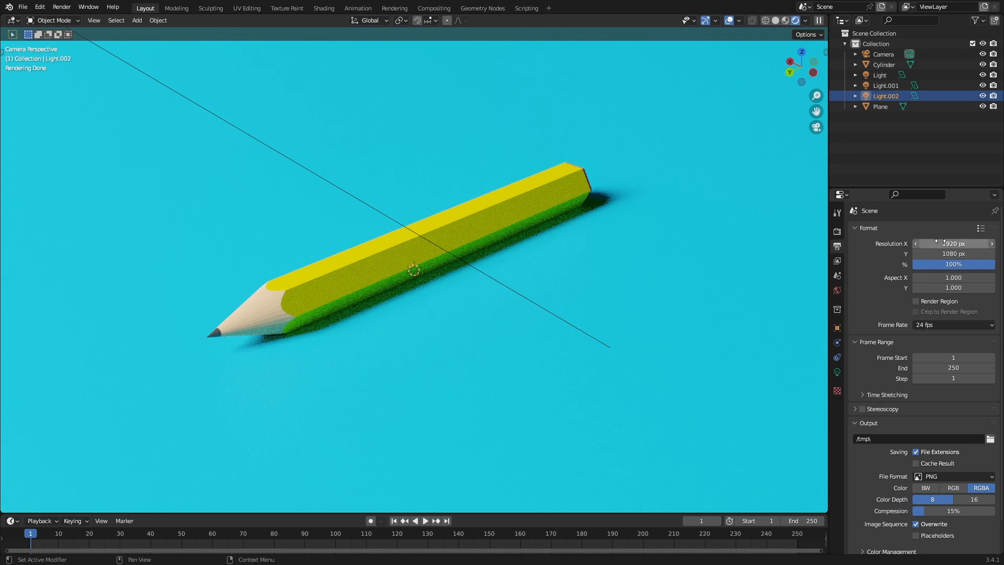
{"action": "left_click", "coordinate": [991, 439]}
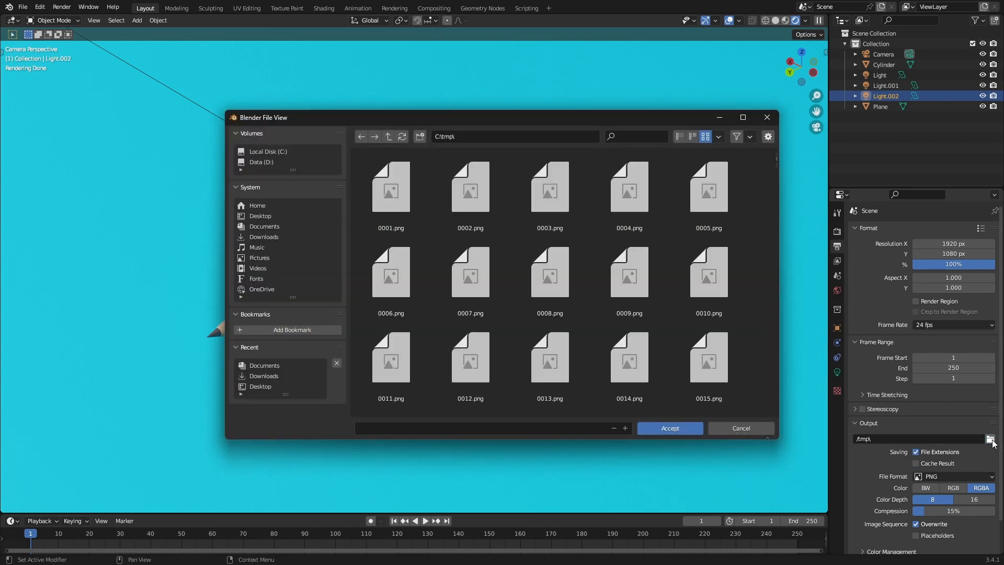
{"action": "left_click", "coordinate": [272, 226]}
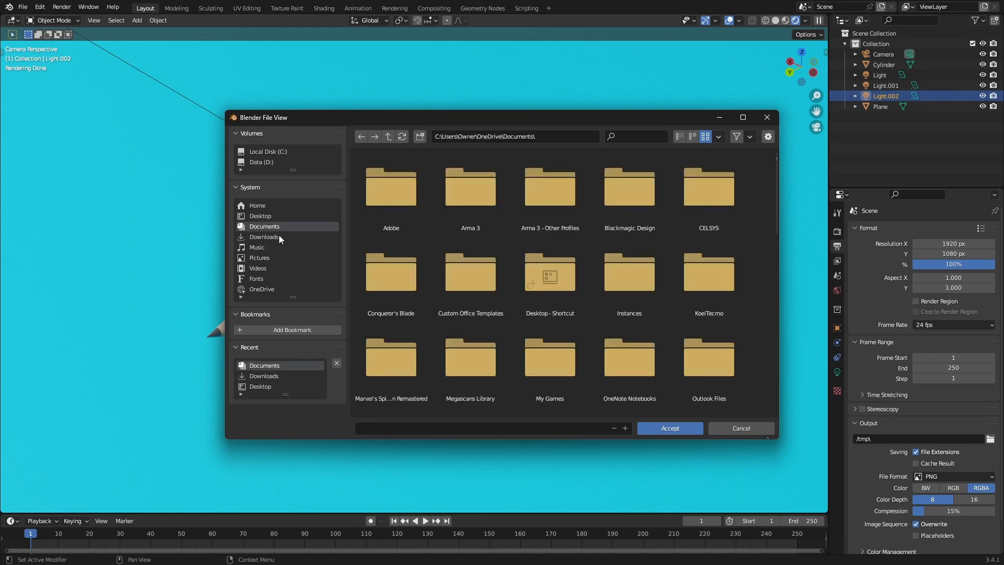
{"action": "left_click", "coordinate": [277, 236]}
{"action": "left_click", "coordinate": [671, 433]}
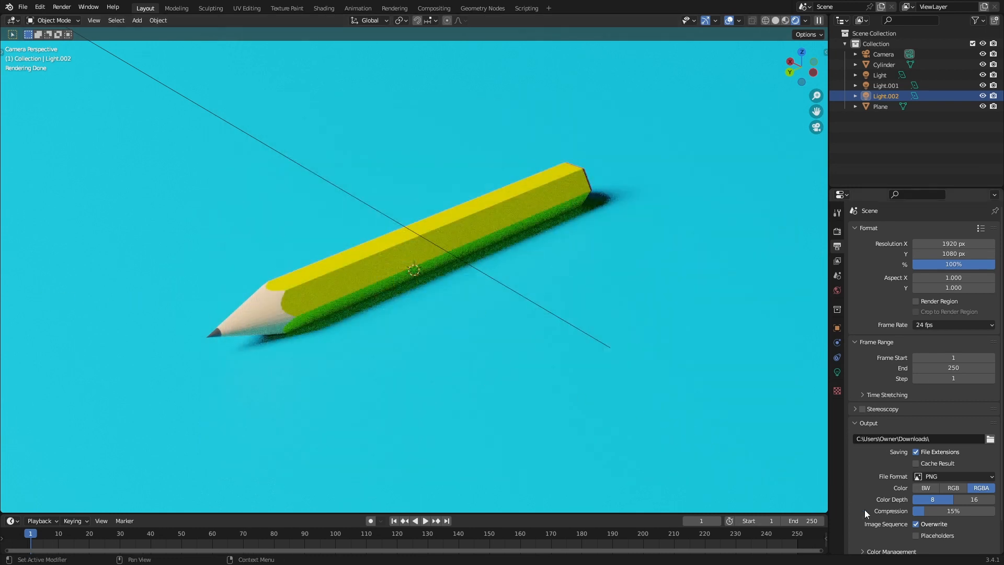
Set the color depth of the PNG output to 16.
{"action": "scroll", "coordinate": [949, 445], "scroll_direction": "down", "scroll_amount": 1}
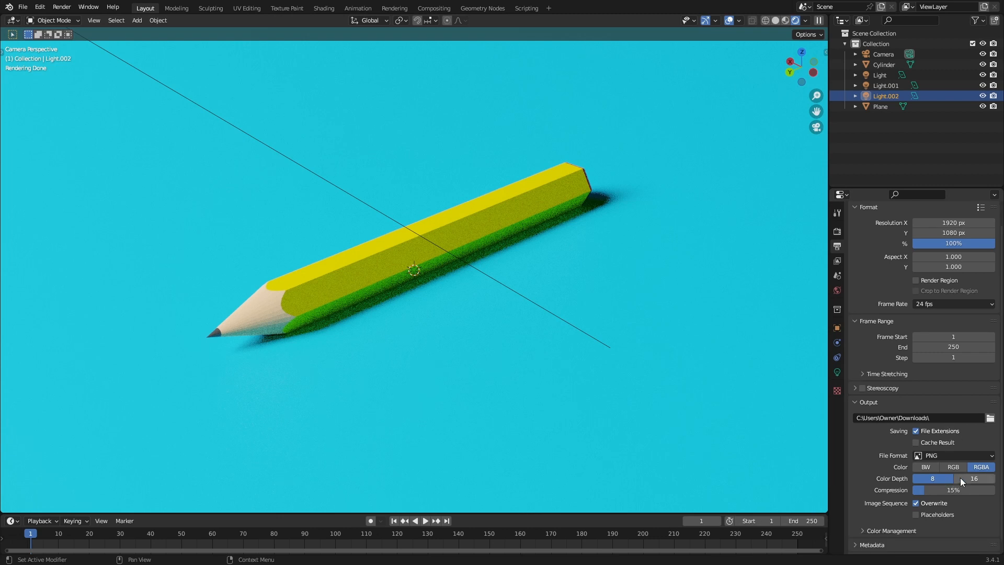
{"action": "left_click", "coordinate": [960, 478]}
{"action": "scroll", "coordinate": [924, 490], "scroll_direction": "down", "scroll_amount": 1}
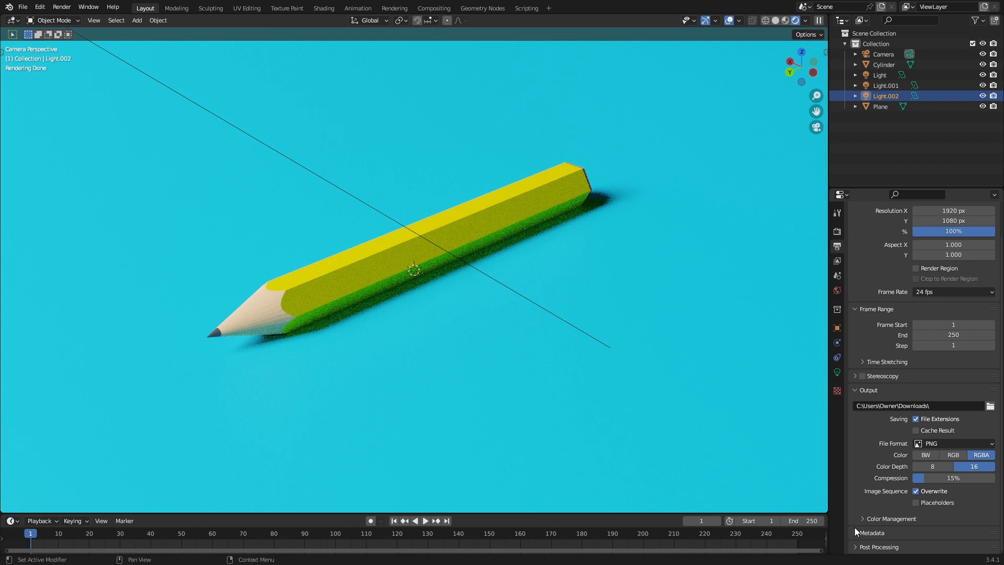
Render the scene as a still image and inspect the pencil and its shadow in the result.
{"action": "left_click", "coordinate": [57, 11]}
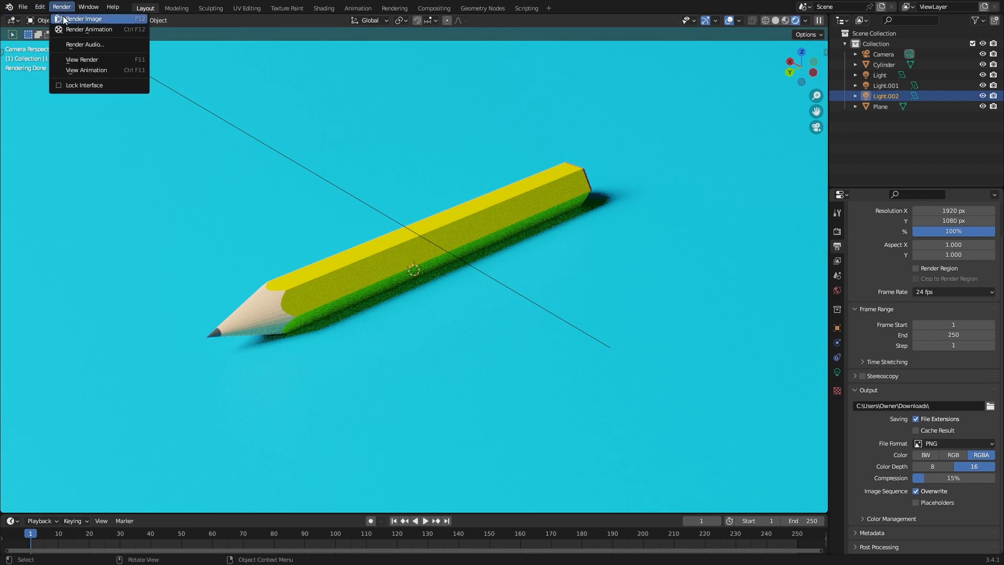
{"action": "left_click", "coordinate": [63, 16]}
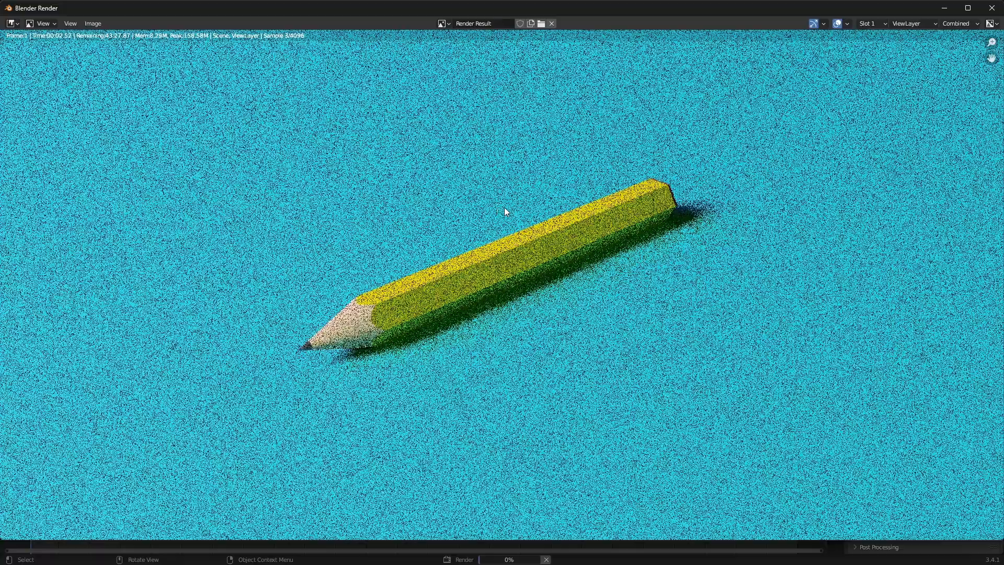
{"action": "scroll", "coordinate": [503, 215], "scroll_direction": "down", "scroll_amount": 3}
{"action": "scroll", "coordinate": [505, 217], "scroll_direction": "up", "scroll_amount": 5}
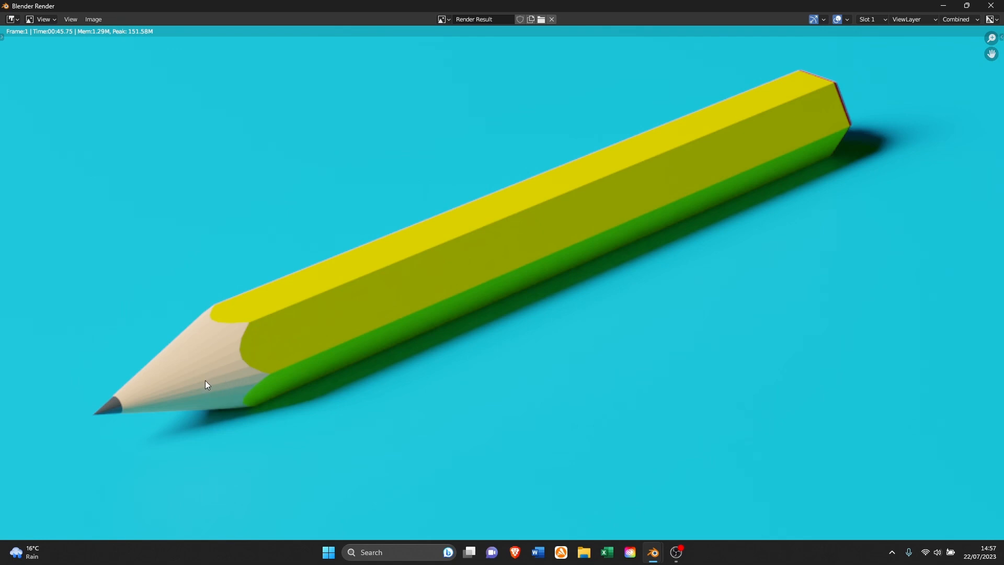
{"action": "scroll", "coordinate": [500, 164], "scroll_direction": "down", "scroll_amount": 5}
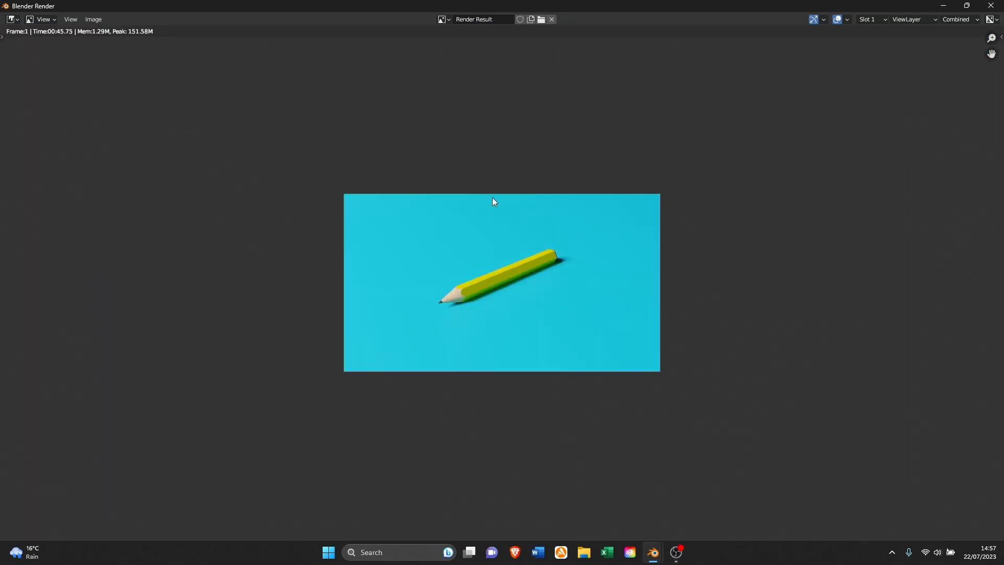
{"action": "scroll", "coordinate": [503, 195], "scroll_direction": "up", "scroll_amount": 9}
{"action": "scroll", "coordinate": [502, 186], "scroll_direction": "down", "scroll_amount": 2}
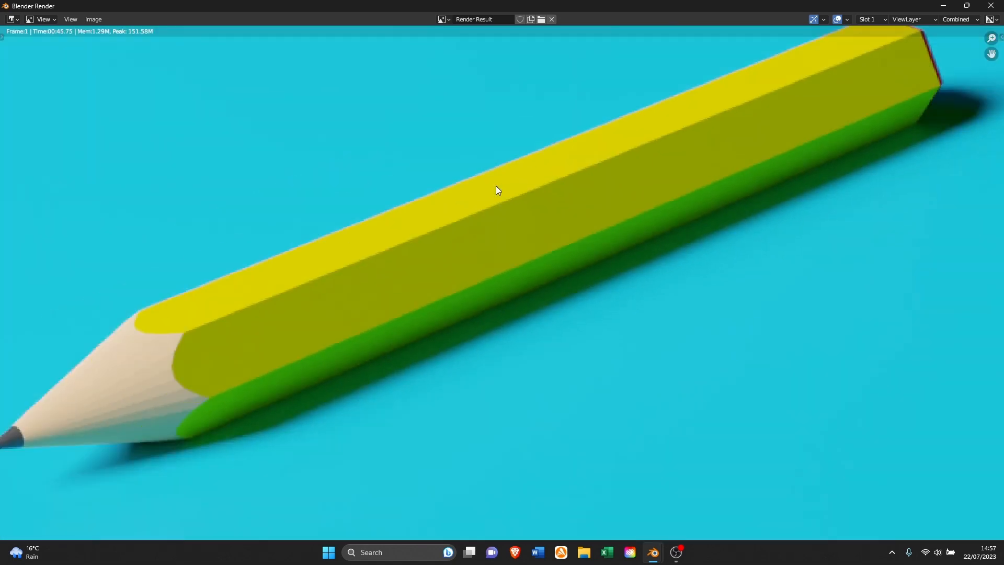
{"action": "scroll", "coordinate": [501, 179], "scroll_direction": "down", "scroll_amount": 1}
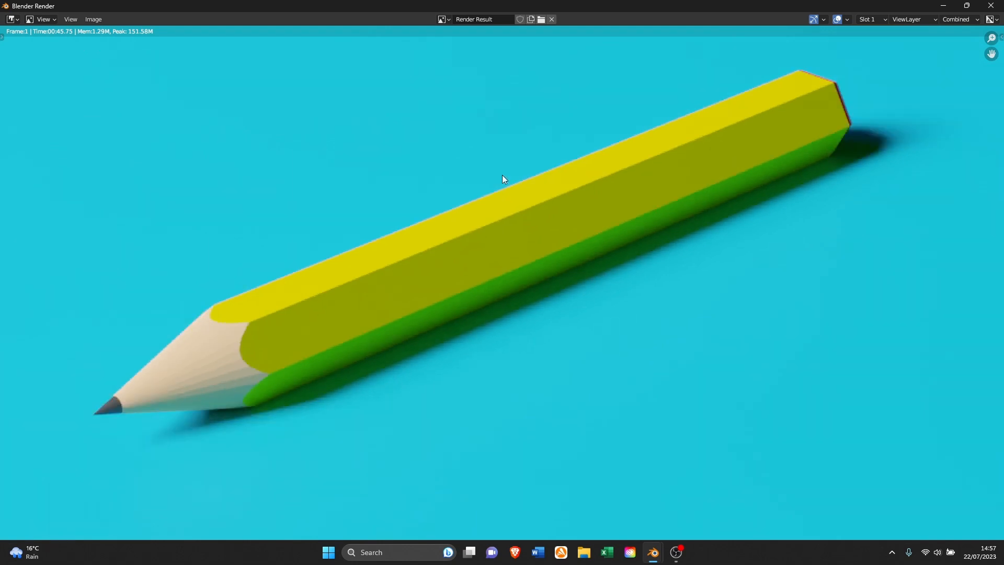